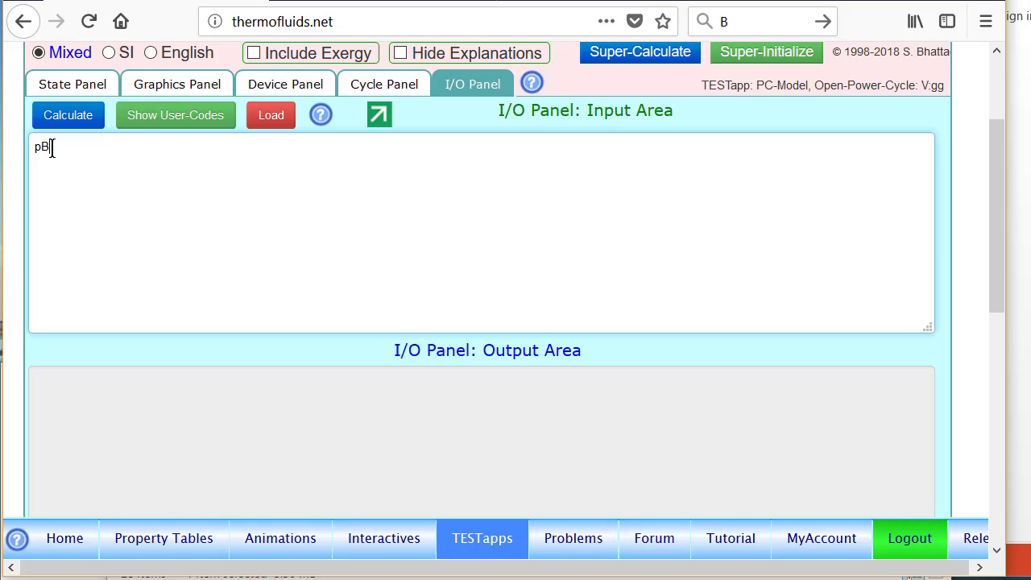
Step: Define the boiler pressure variable in the input area as pB=4000;
text(s)
text(1)
key(BackSpace)
text(4000;)
key(Return)
Step: Add a second line defining pC=100; in the input area and evaluate the expressions
text(p)
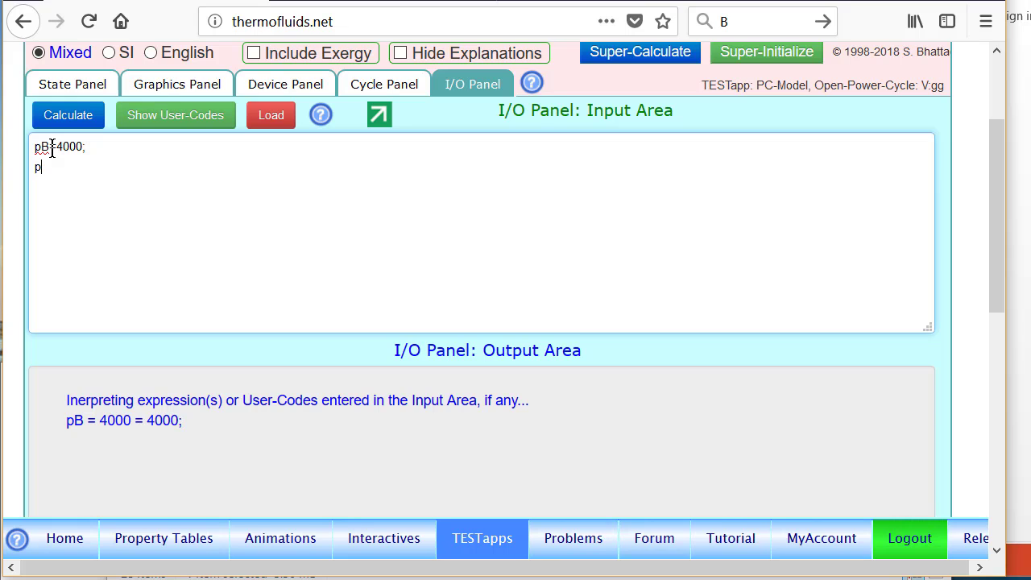
text(C=100 k)
key(BackSpace)
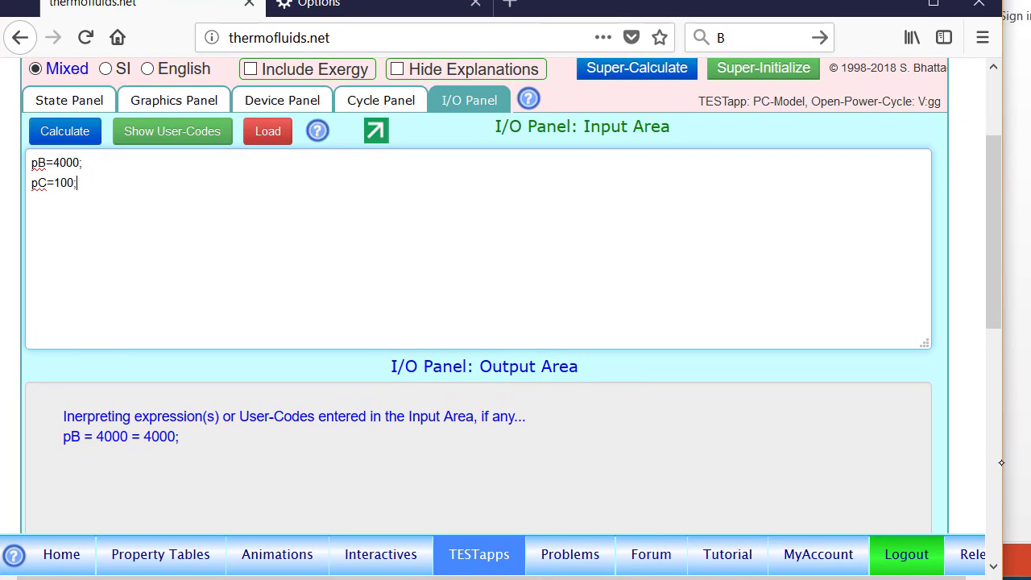
drag(1003, 459, 1025, 455)
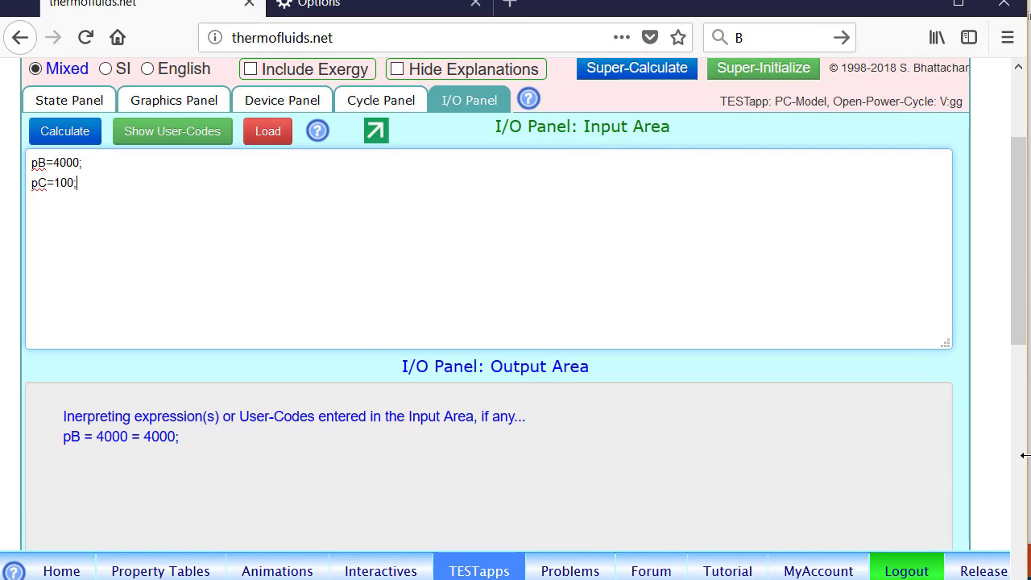
click(70, 133)
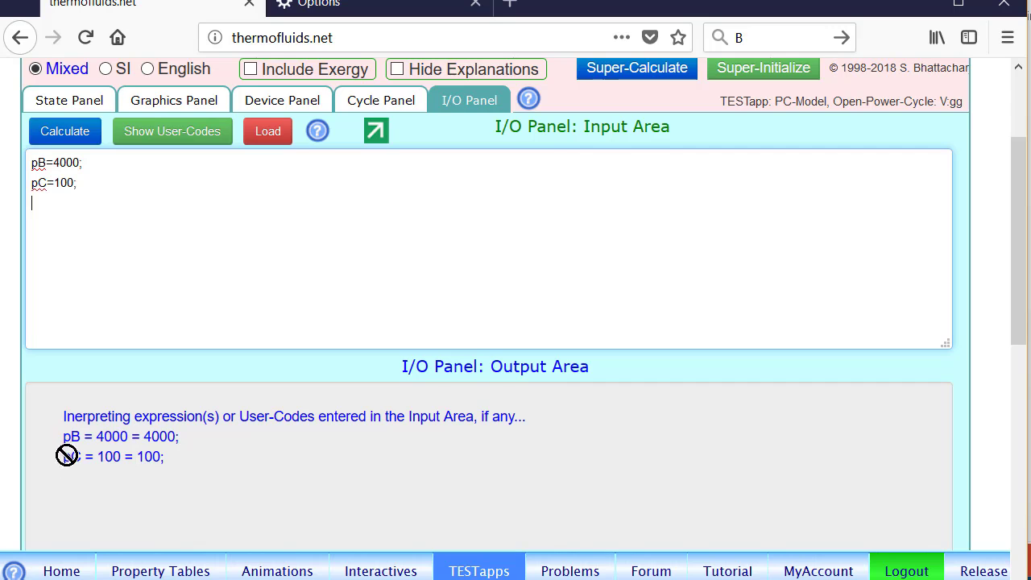
Step: Set the pressure p1 of State-1 to the expression =pB
click(62, 104)
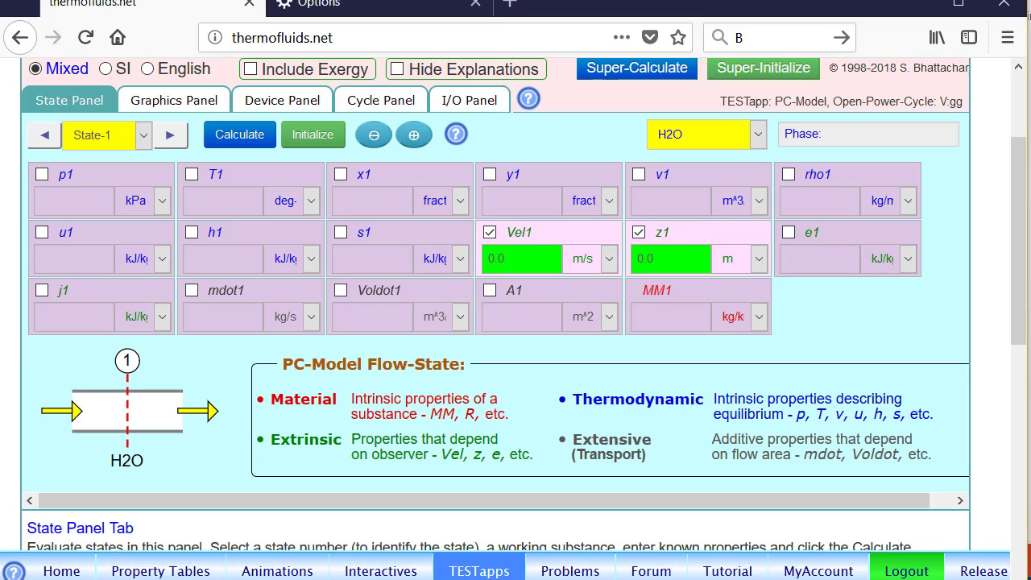
click(126, 175)
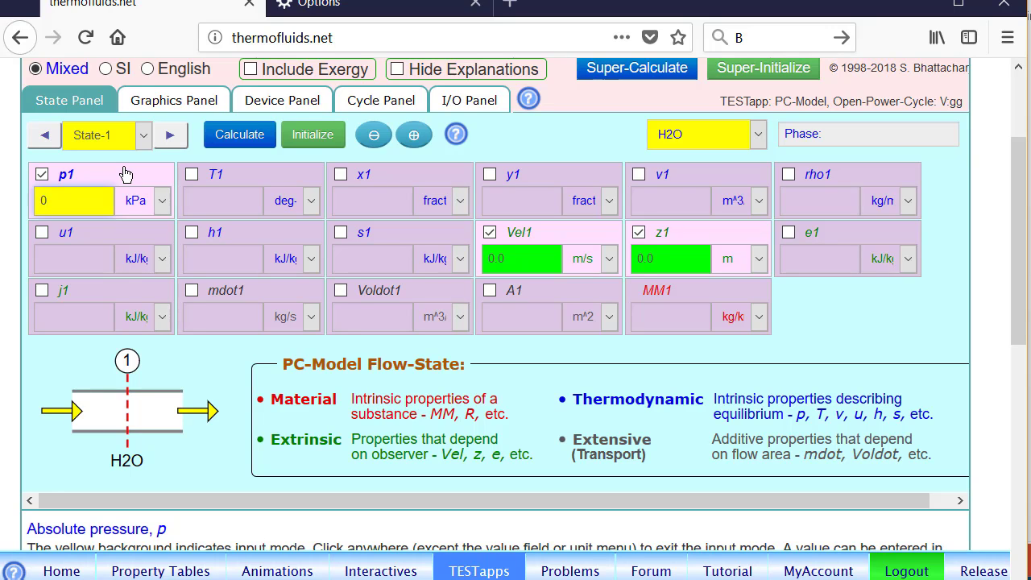
key(BackSpace)
text(=pB)
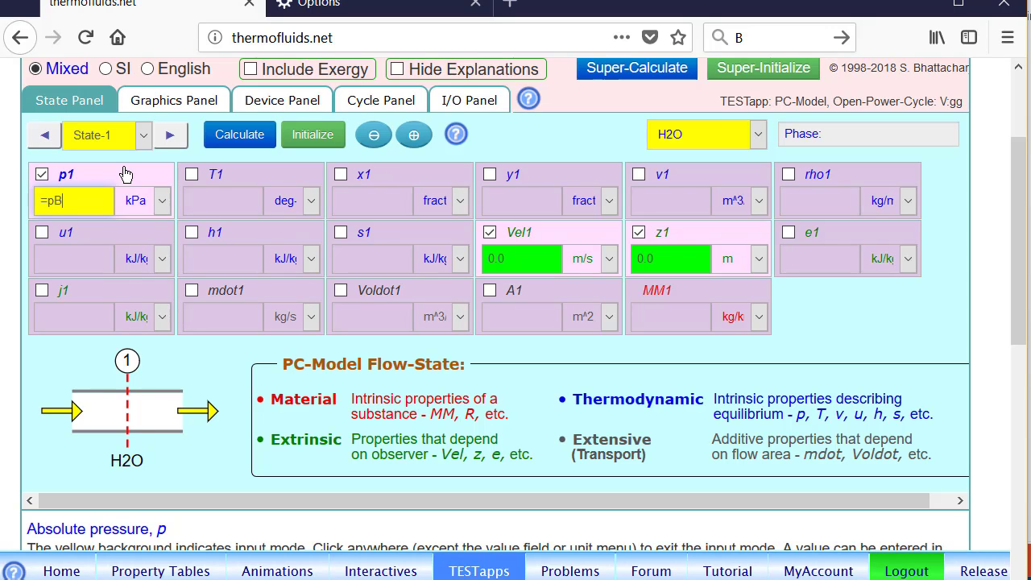
Step: Give State-1 a temperature of 400 deg-C and a mass flow rate of 1 kg/s, and calculate the state
click(249, 178)
text(400)
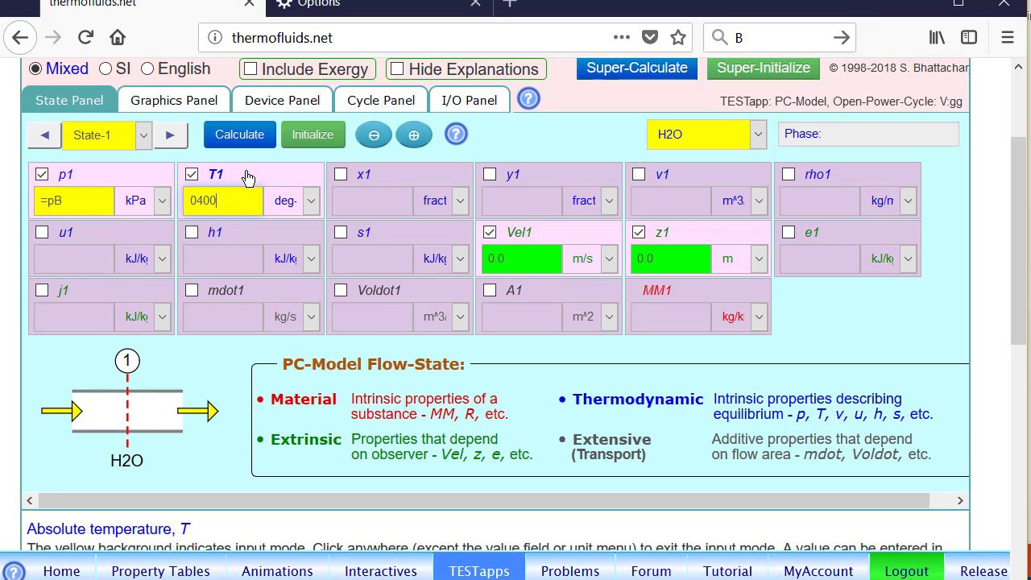
click(310, 201)
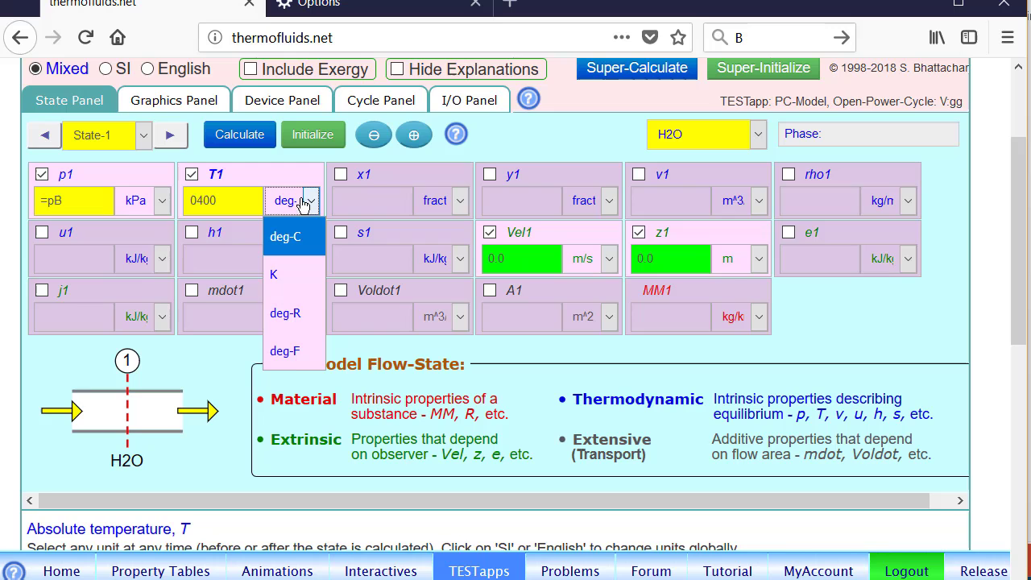
click(290, 241)
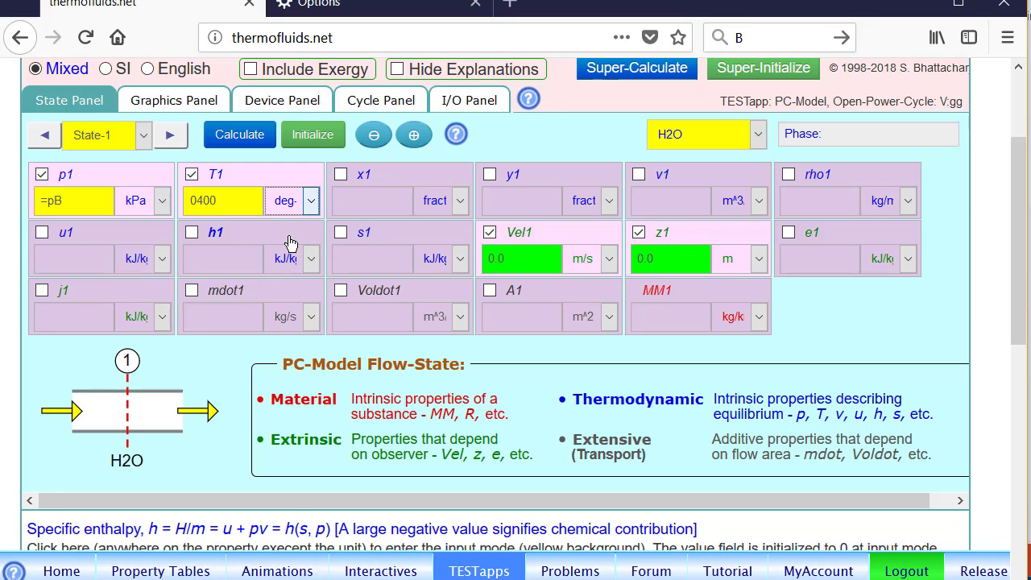
click(251, 291)
text(1)
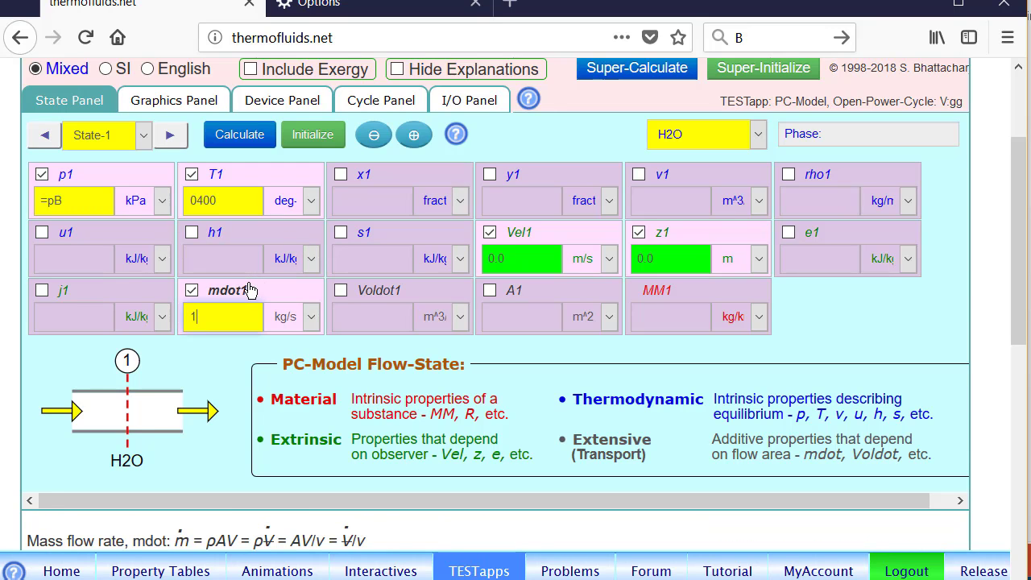
key(Return)
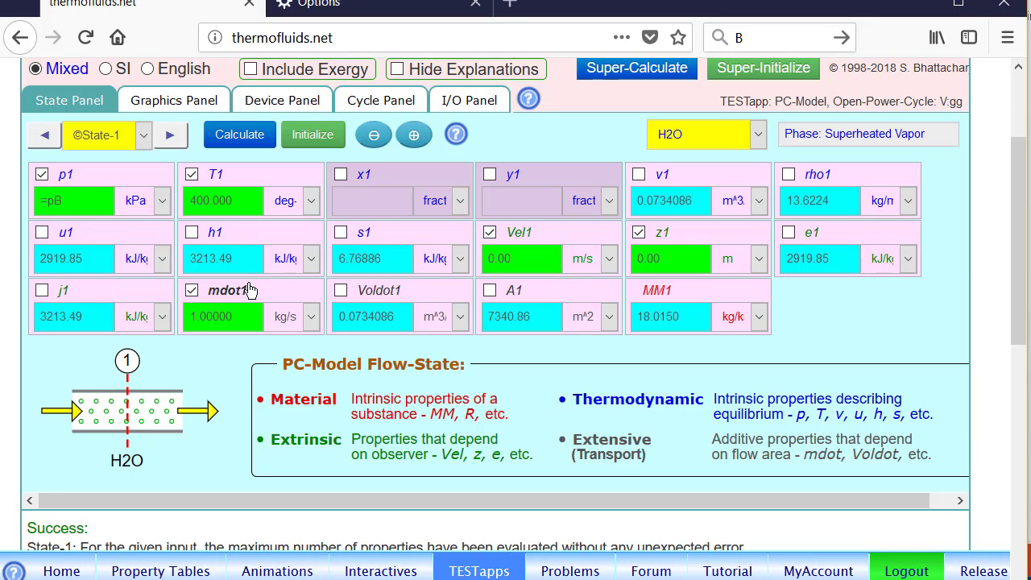
Step: Clone State-1 into State-2, replacing its known temperature and pressure inputs with only the pressure p2 as =pC
click(413, 134)
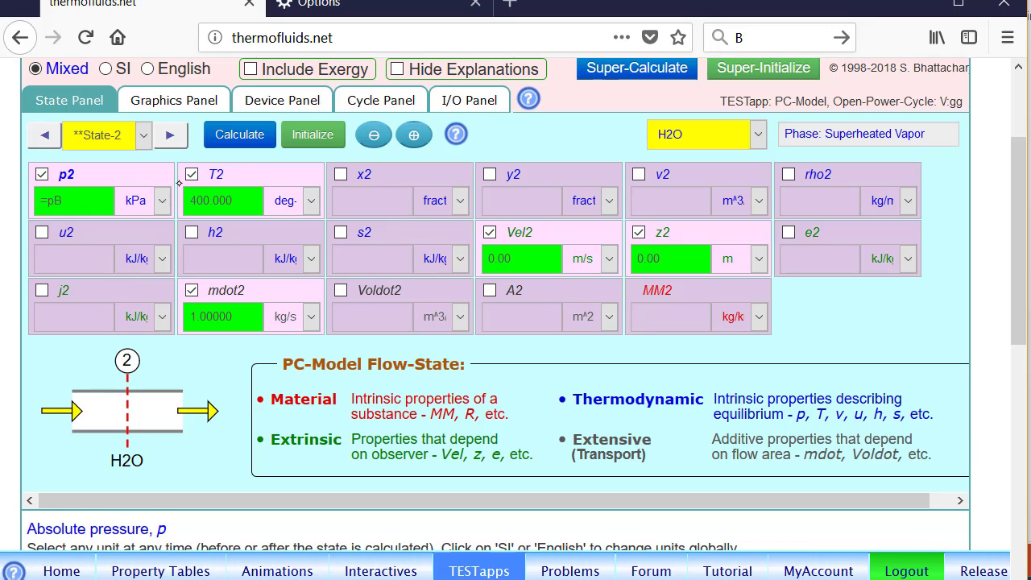
click(233, 176)
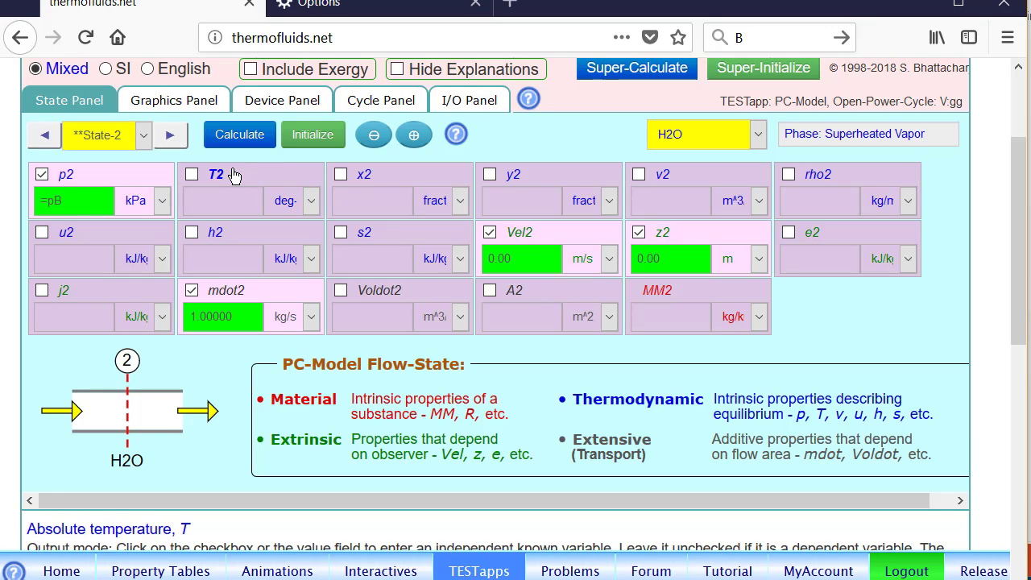
click(86, 178)
click(88, 178)
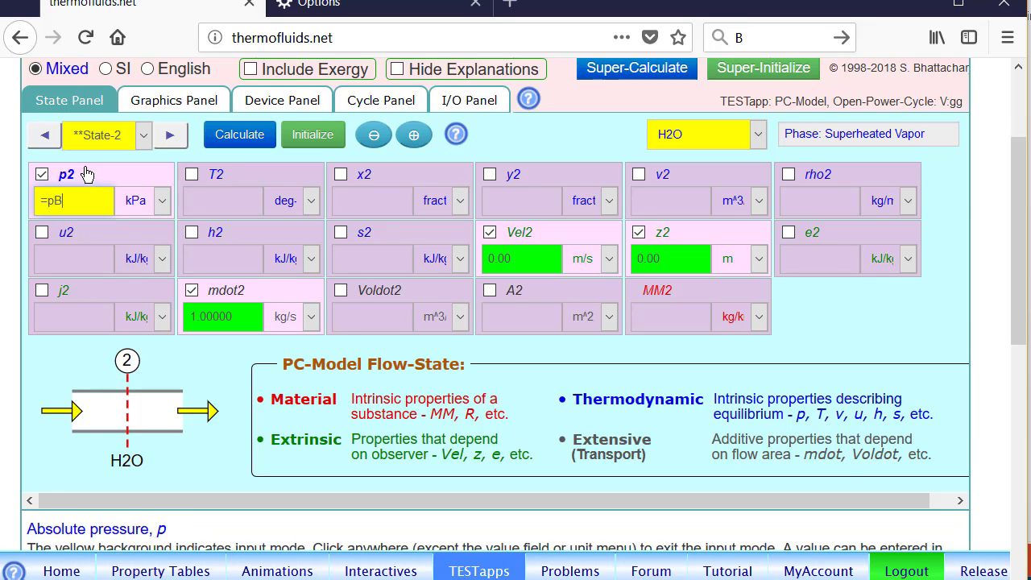
key(BackSpace)
text(C)
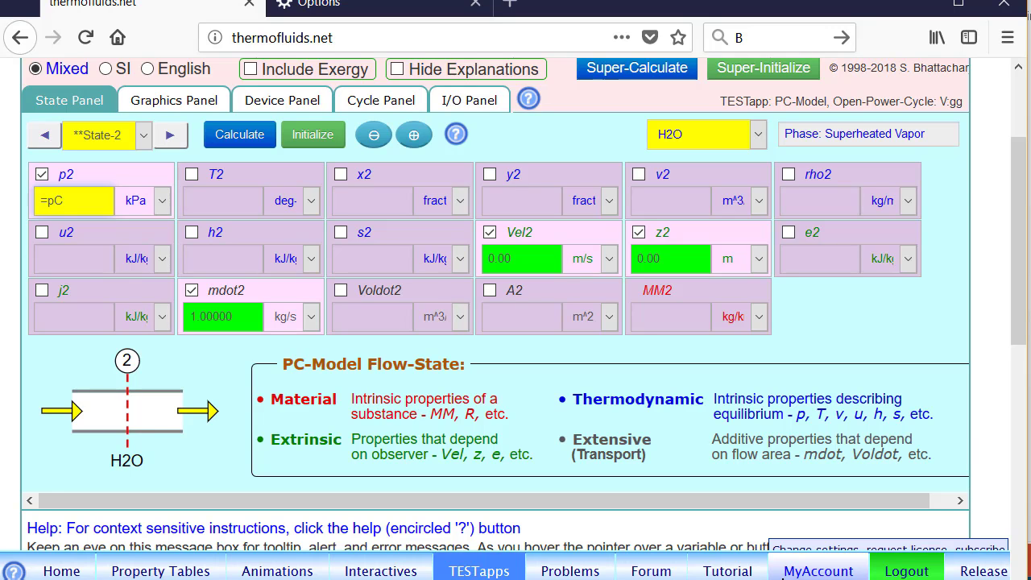
Step: Make the entropy s2 of State-2 a known input equal to =s1
click(387, 239)
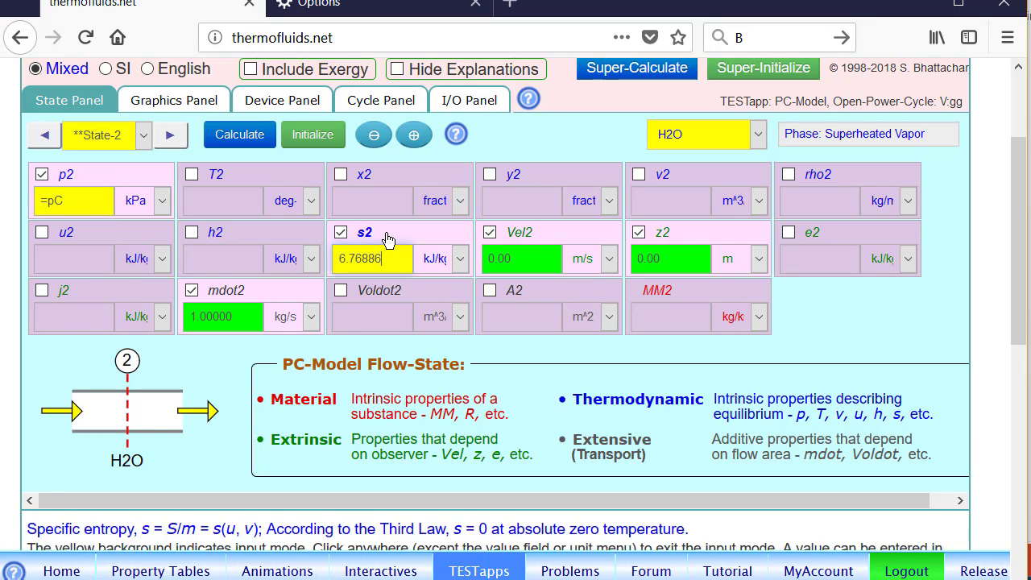
key(BackSpace)
key(BackSpace)
key(BackSpace)
key(BackSpace)
key(BackSpace)
key(BackSpace)
key(BackSpace)
text(=s1)
Step: Set the mass flow rate of State-2 to =mdot1 and calculate the state
click(234, 294)
click(247, 297)
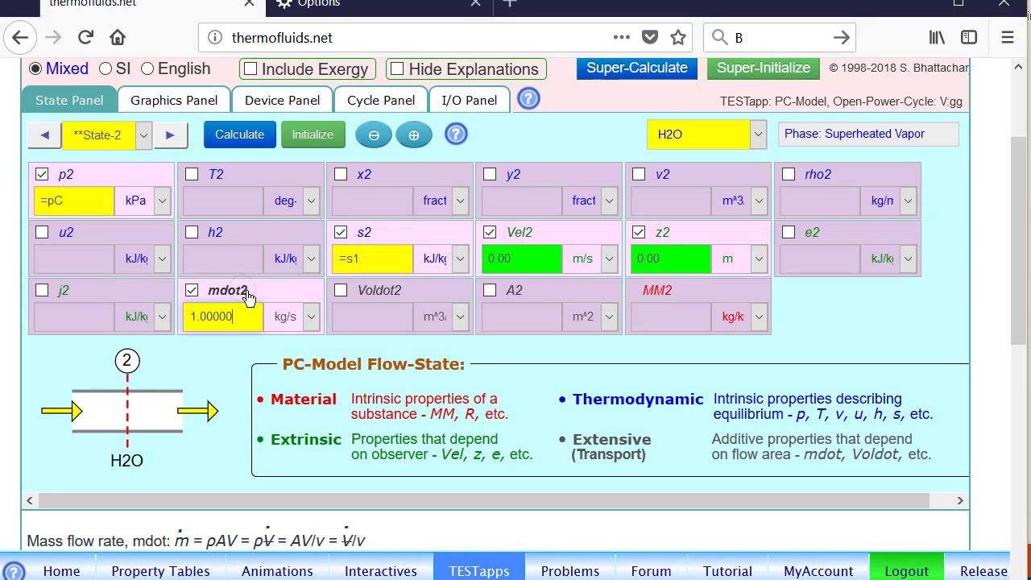
key(BackSpace)
key(BackSpace)
key(BackSpace)
key(BackSpace)
key(BackSpace)
key(BackSpace)
text(=mdot1)
key(Return)
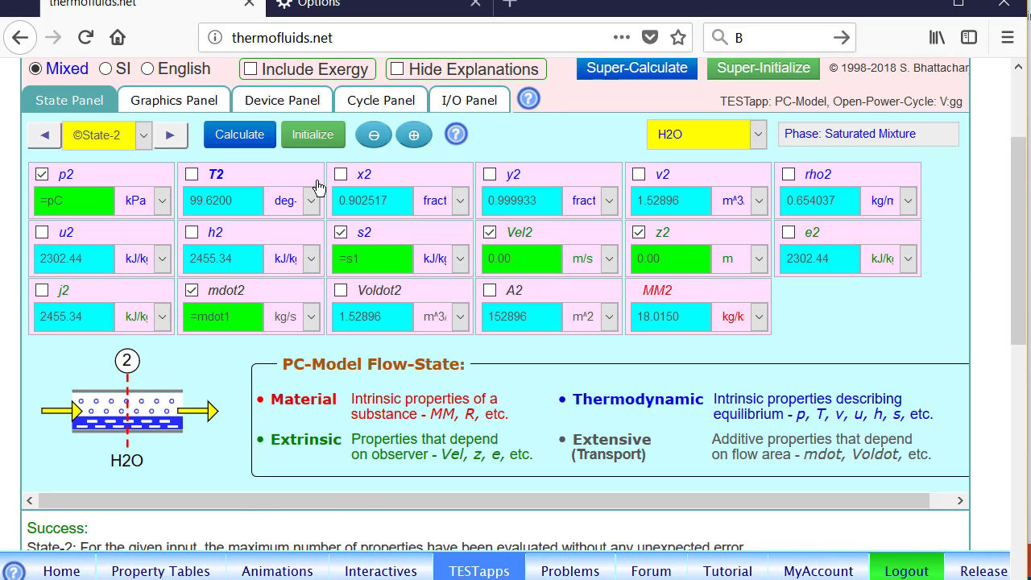
Step: Clone State-2 into State-3 and remove the entropy s3 from its known inputs
click(168, 136)
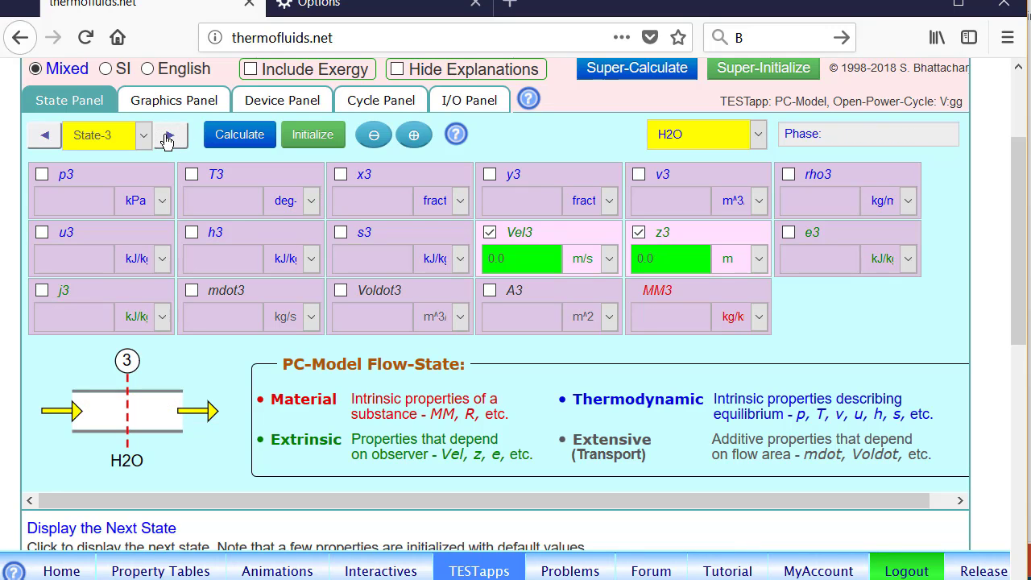
click(45, 137)
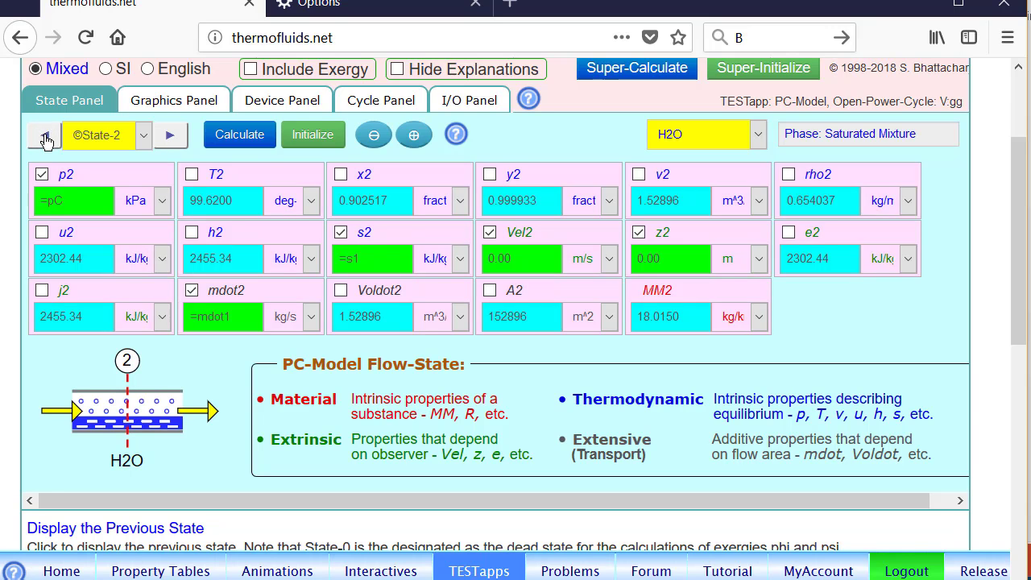
click(415, 137)
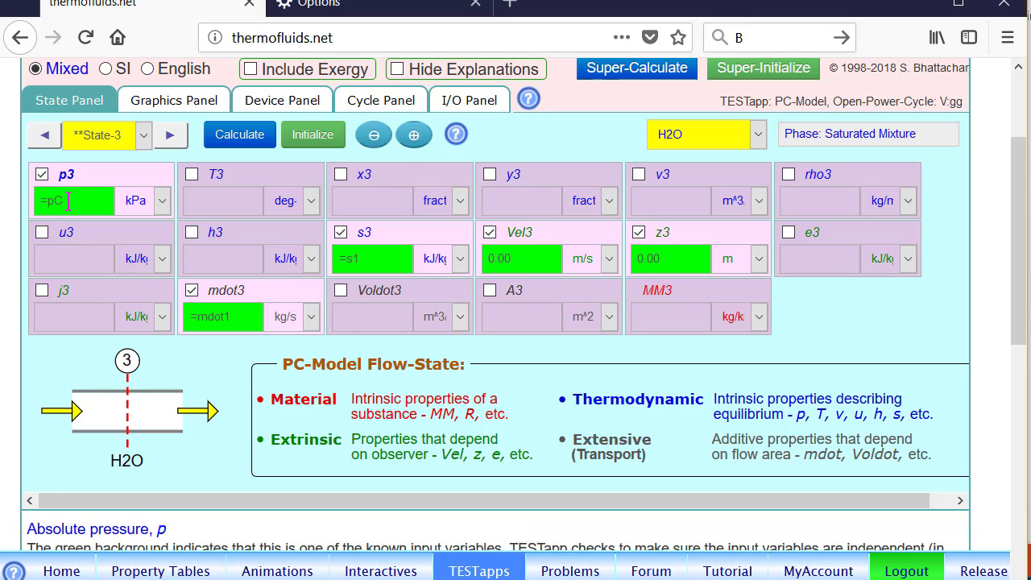
click(341, 232)
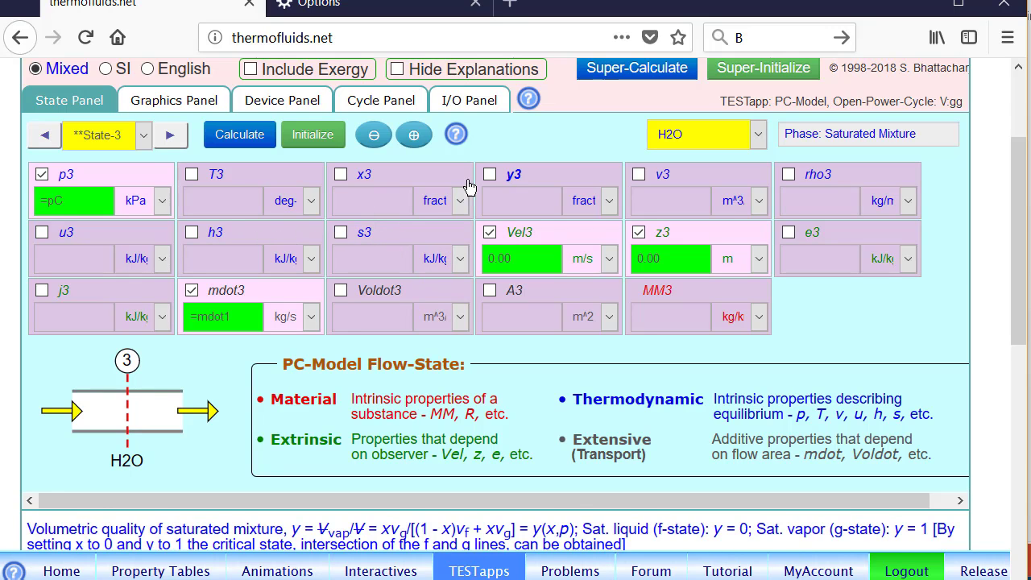
Step: Set the quality x3 of State-3 to 0 and calculate the state
click(401, 175)
key(BackSpace)
key(BackSpace)
key(BackSpace)
key(BackSpace)
key(BackSpace)
key(BackSpace)
key(BackSpace)
key(BackSpace)
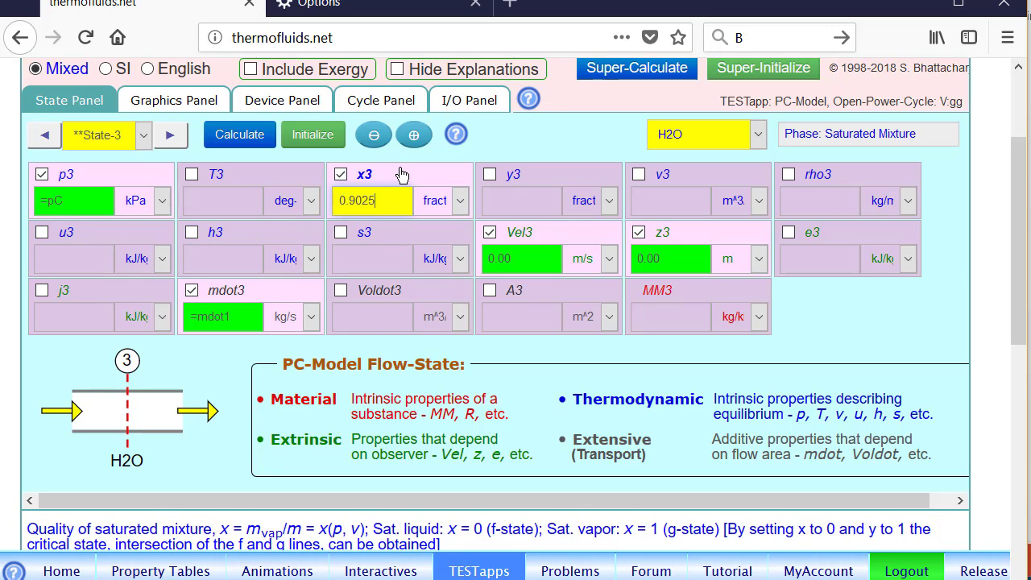
text(0)
click(242, 135)
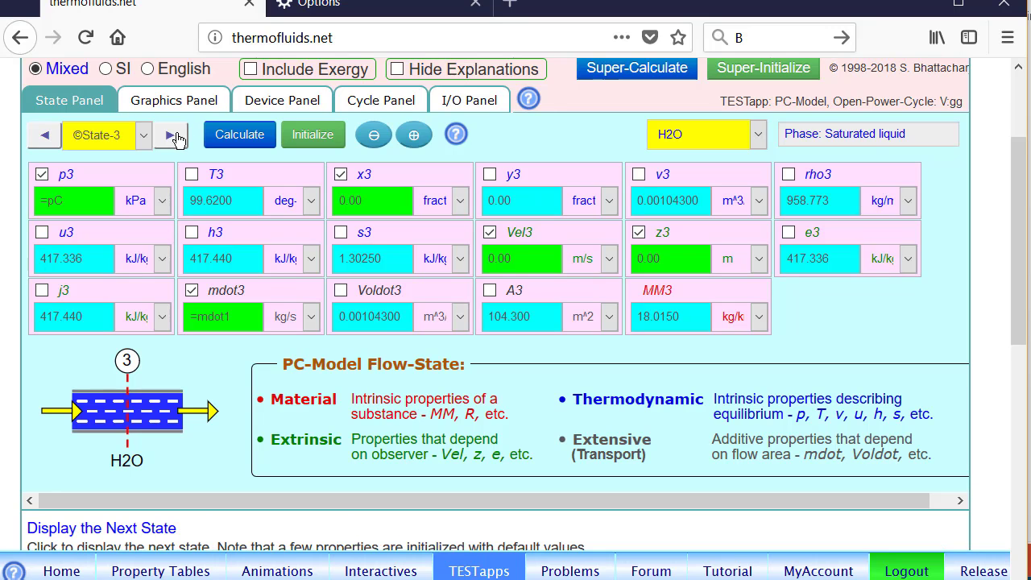
Step: Clone State-3 into State-4 and set its pressure p4 to =pB
click(171, 136)
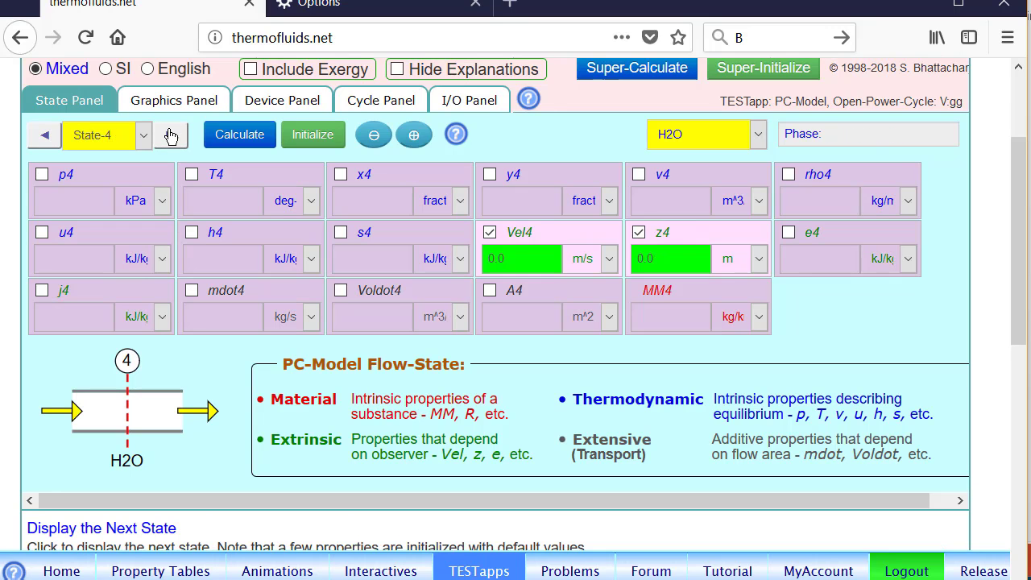
click(43, 137)
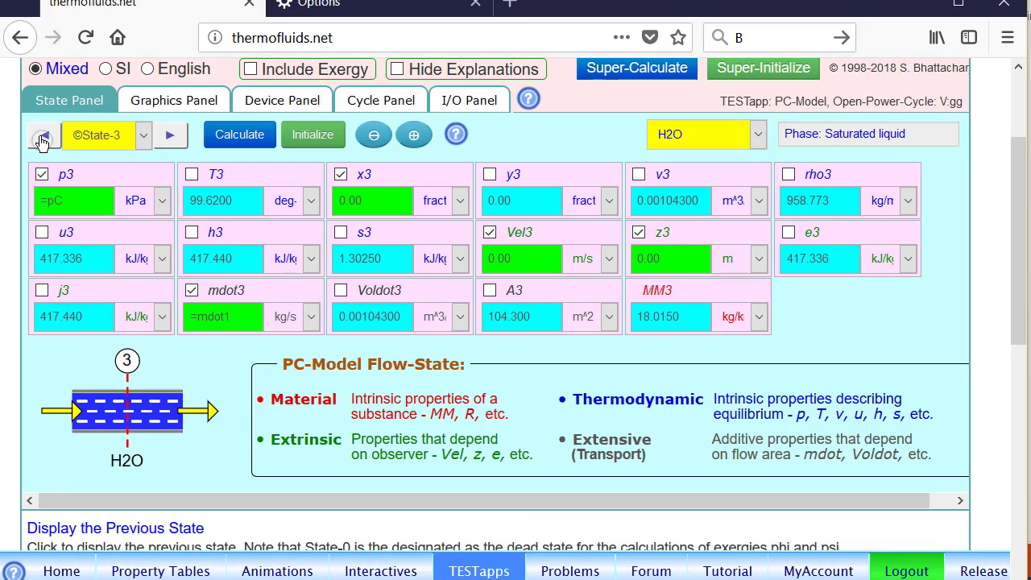
click(411, 135)
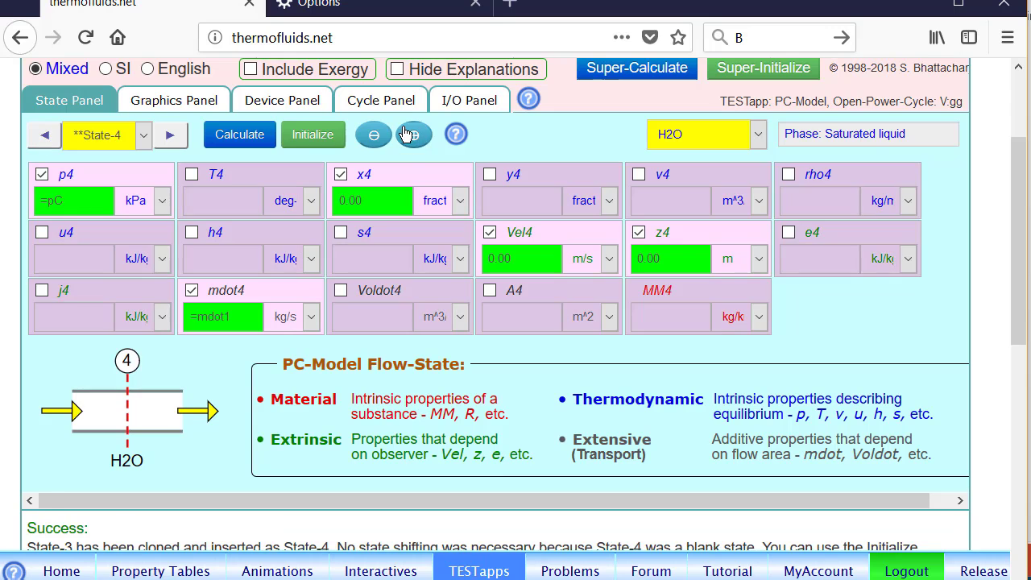
click(97, 175)
click(98, 175)
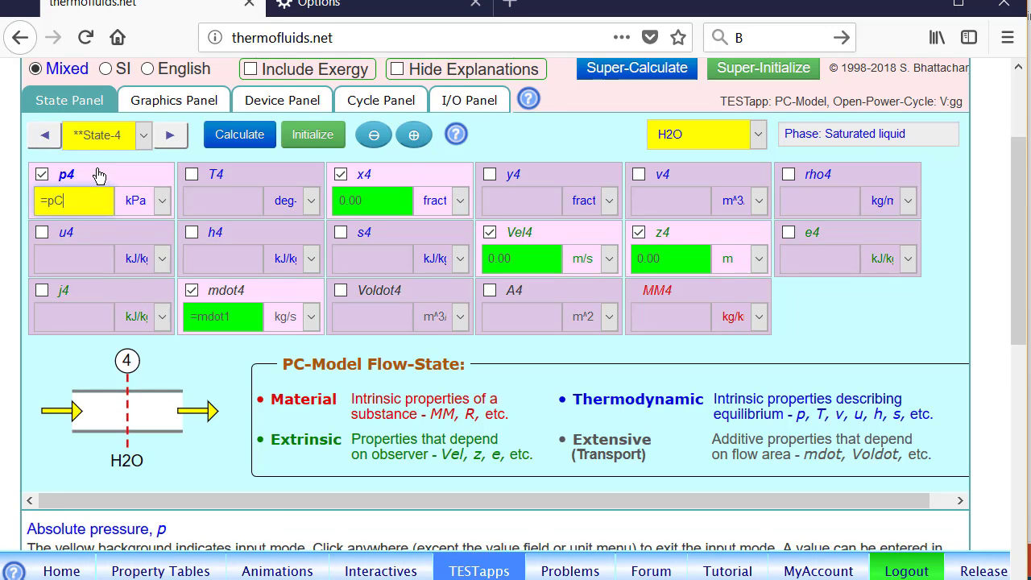
key(BackSpace)
text(B)
Step: Replace the known quality of State-4 with the entropy s4 as =s3, and calculate the state
click(393, 183)
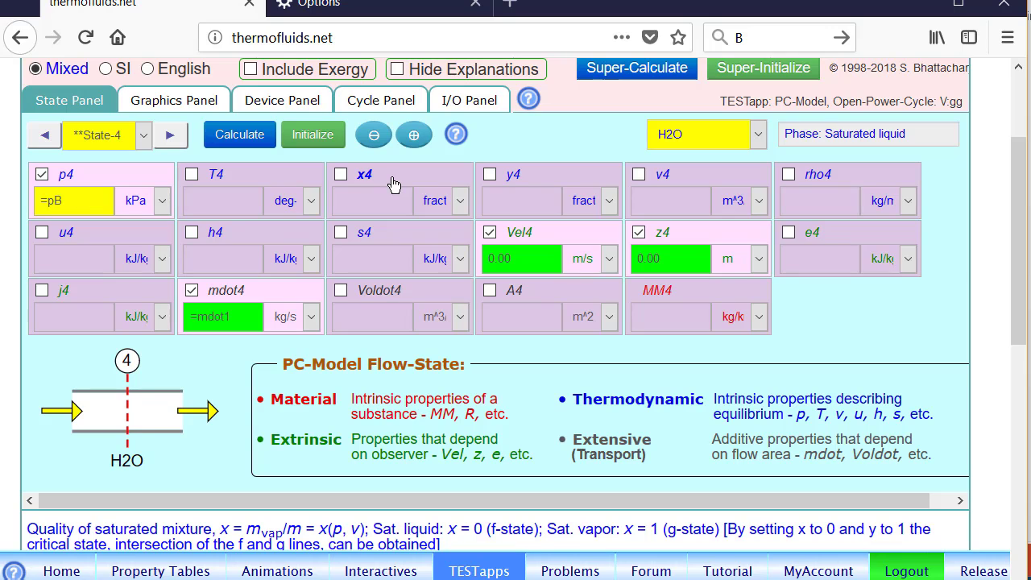
click(395, 239)
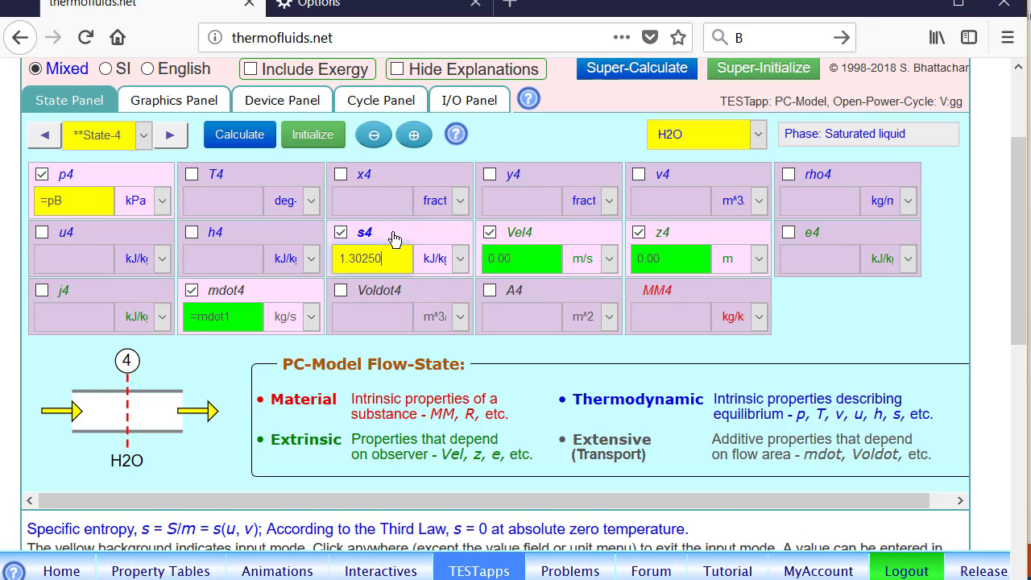
key(BackSpace)
key(BackSpace)
key(BackSpace)
key(BackSpace)
key(BackSpace)
key(BackSpace)
key(BackSpace)
text(=s3)
key(Return)
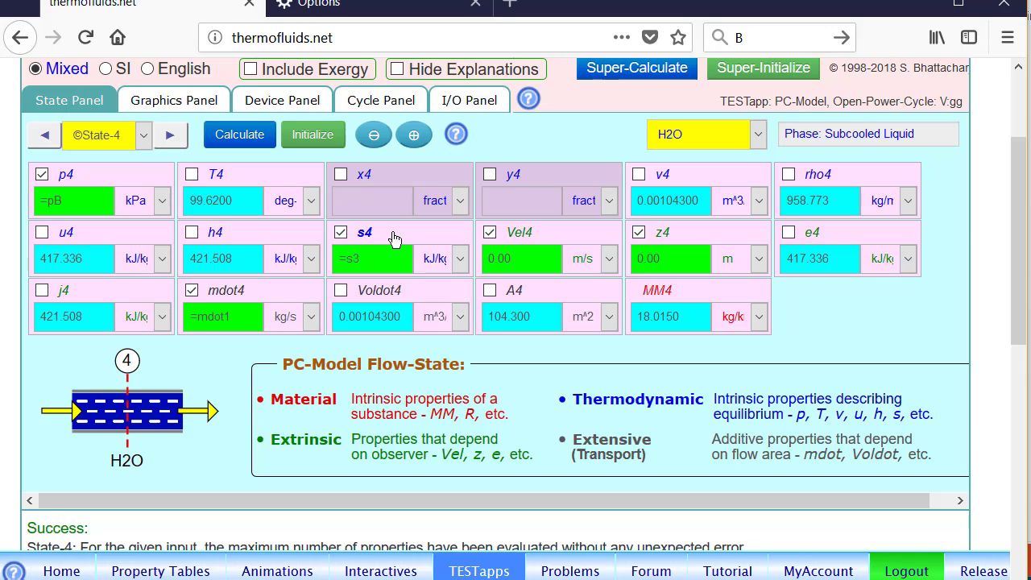
Step: Display the T-s diagram of the calculated states and inspect the coordinates of state 2
click(201, 102)
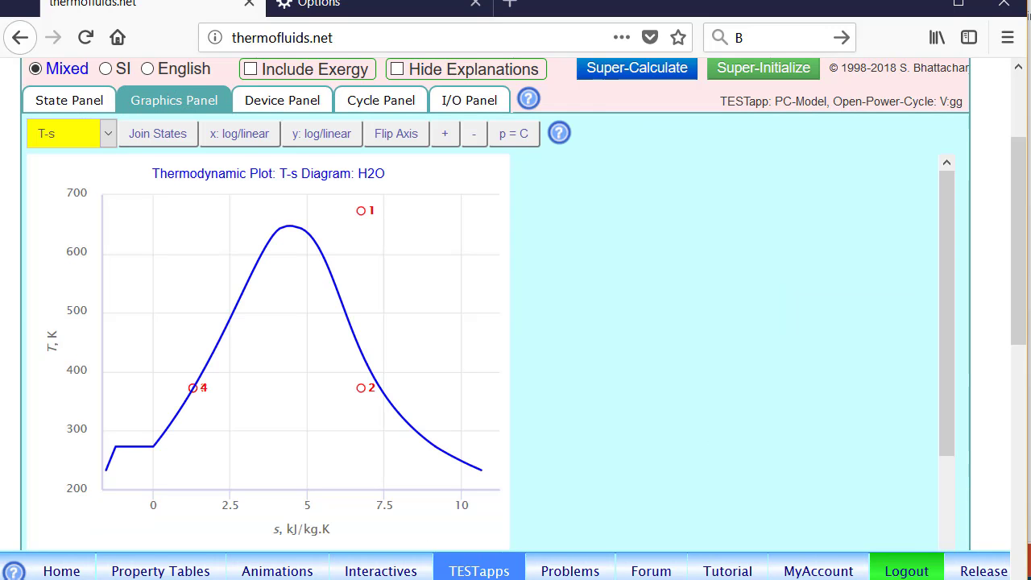
mouse_move(361, 388)
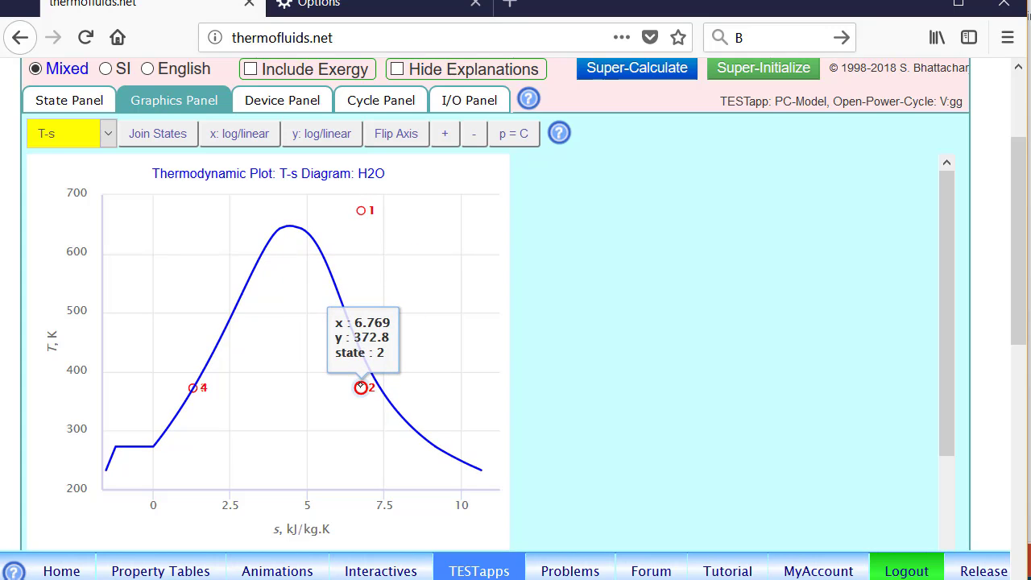
Step: Inspect the coordinates of state 4 on the T-s diagram and compare the plot with the hand-drawn cycle sketch on the problem slide
mouse_move(192, 388)
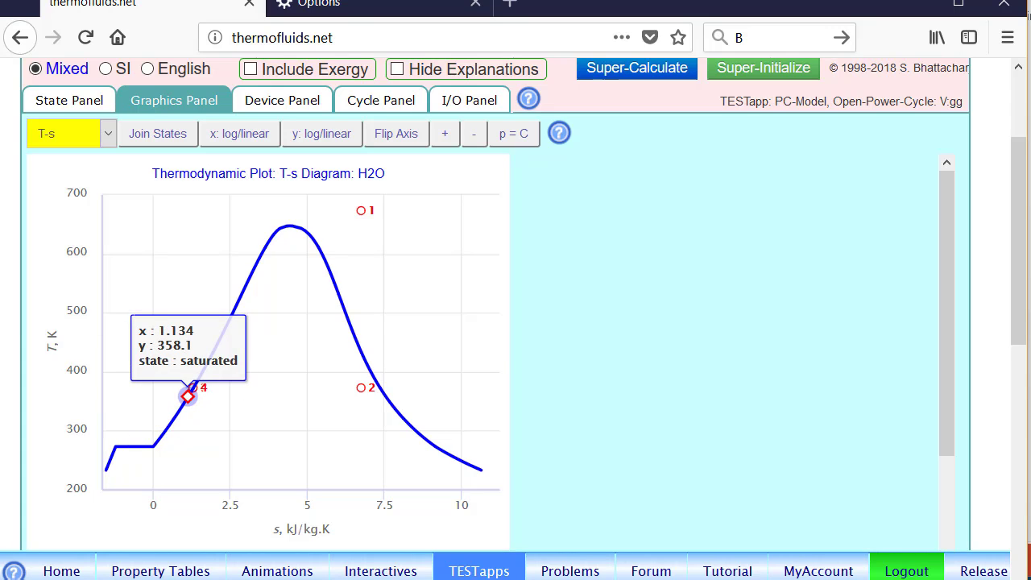
key(alt+Tab)
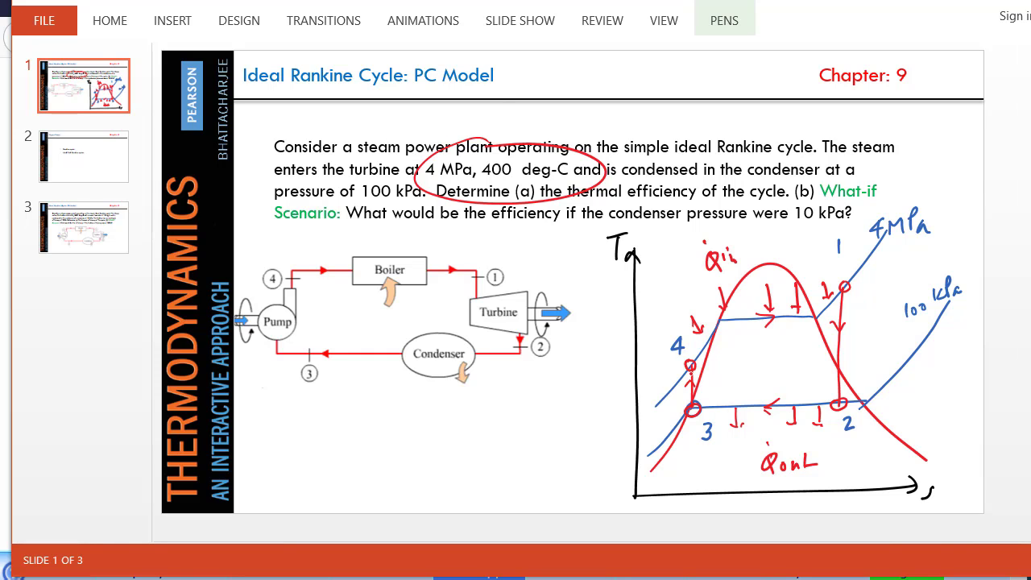
key(alt+Tab)
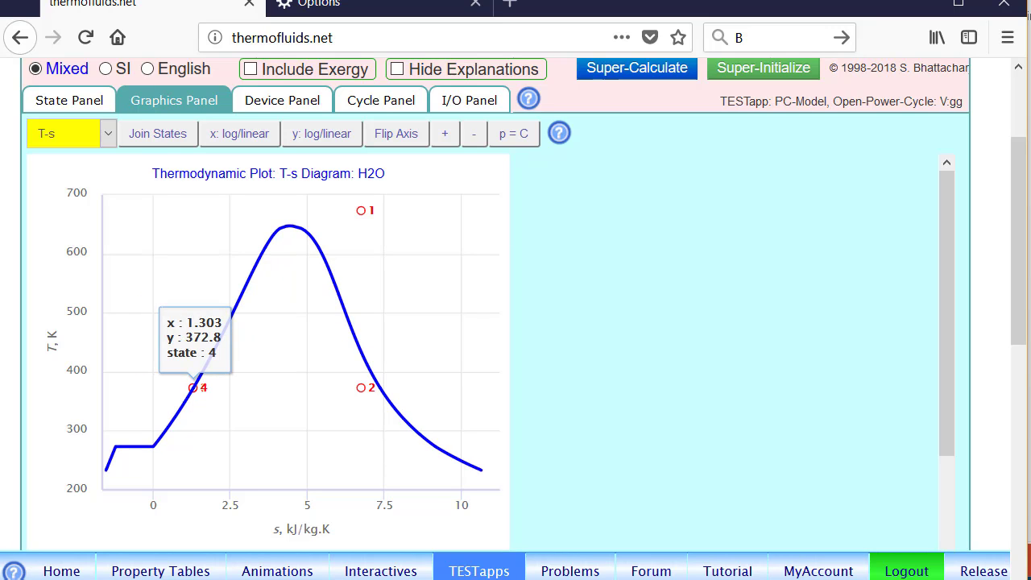
Step: Set up Device-1 with inlet State-1, exit State-2 and heat transfer Qdot1 of 0 kW, and calculate it
click(282, 100)
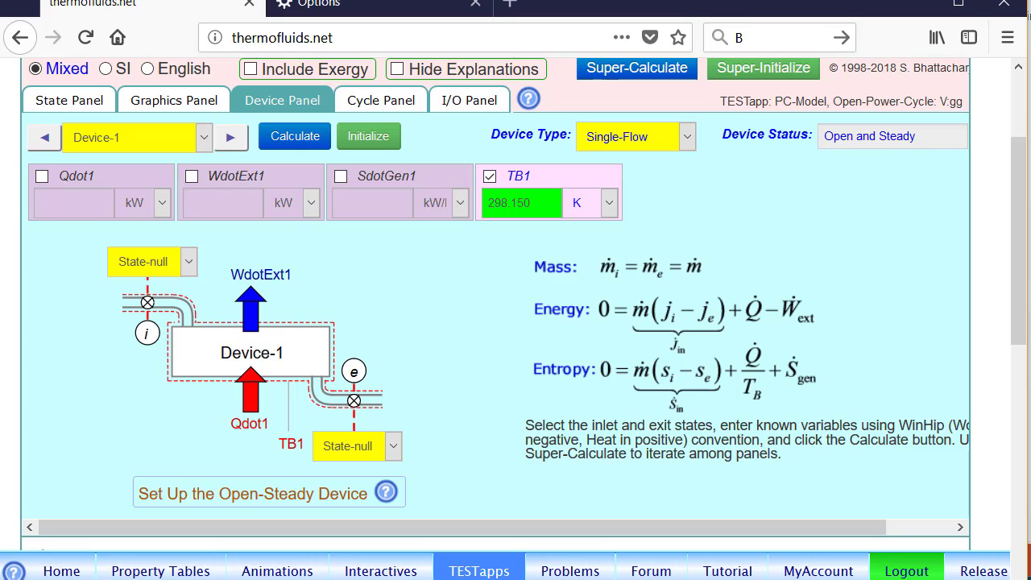
click(181, 268)
click(141, 334)
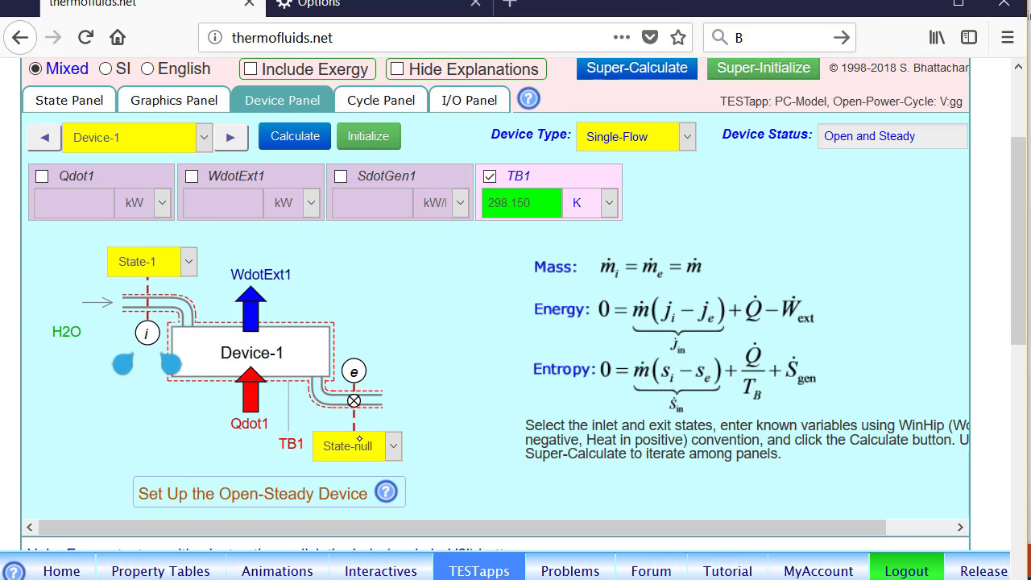
click(360, 440)
click(367, 336)
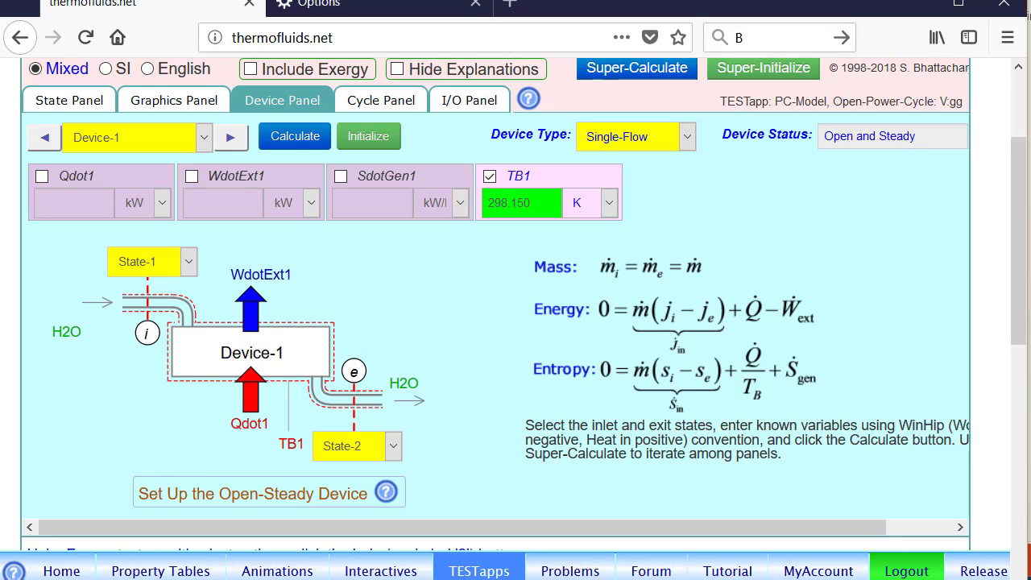
click(101, 177)
click(295, 137)
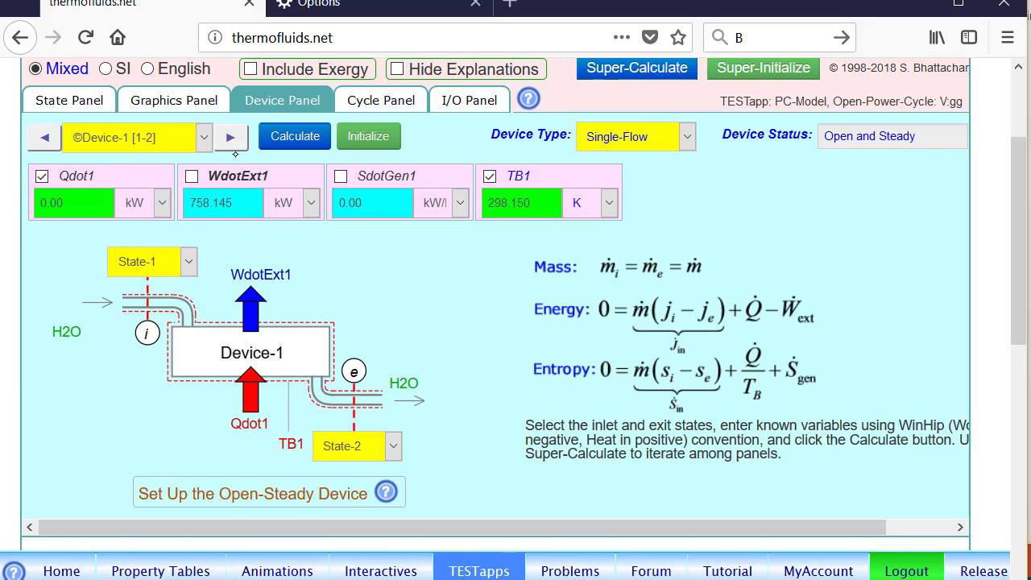
Step: Set up Device-2 with inlet State-2, exit State-3 and external work WdotExt2 of 0 kW, and calculate it
click(223, 139)
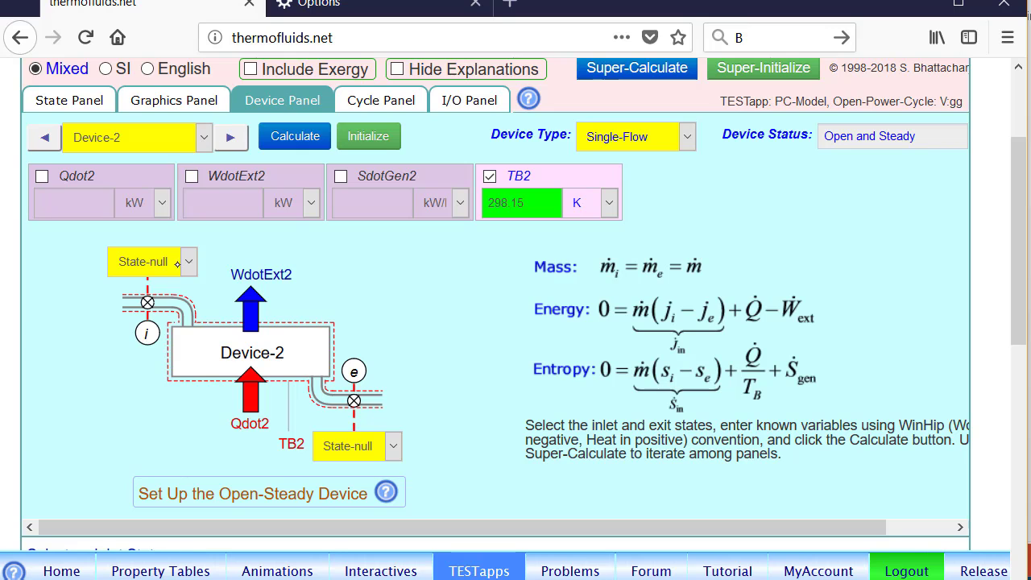
click(185, 263)
click(153, 374)
click(356, 445)
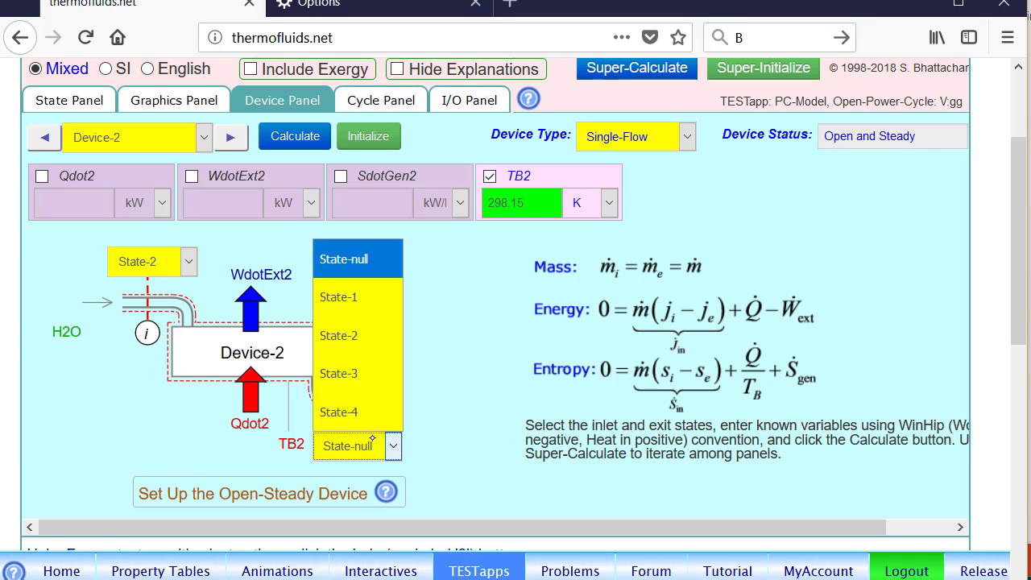
click(353, 371)
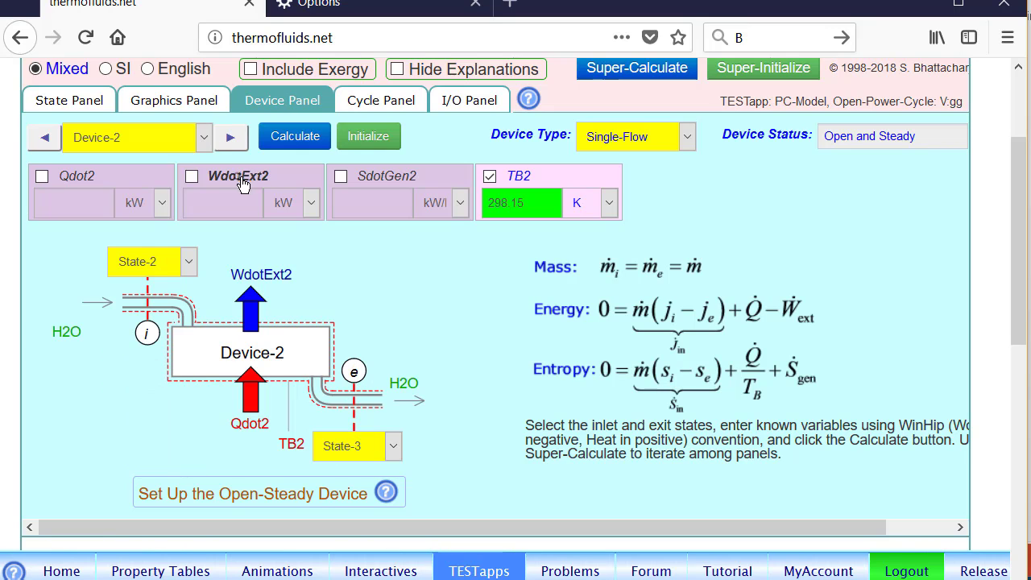
click(191, 176)
click(290, 137)
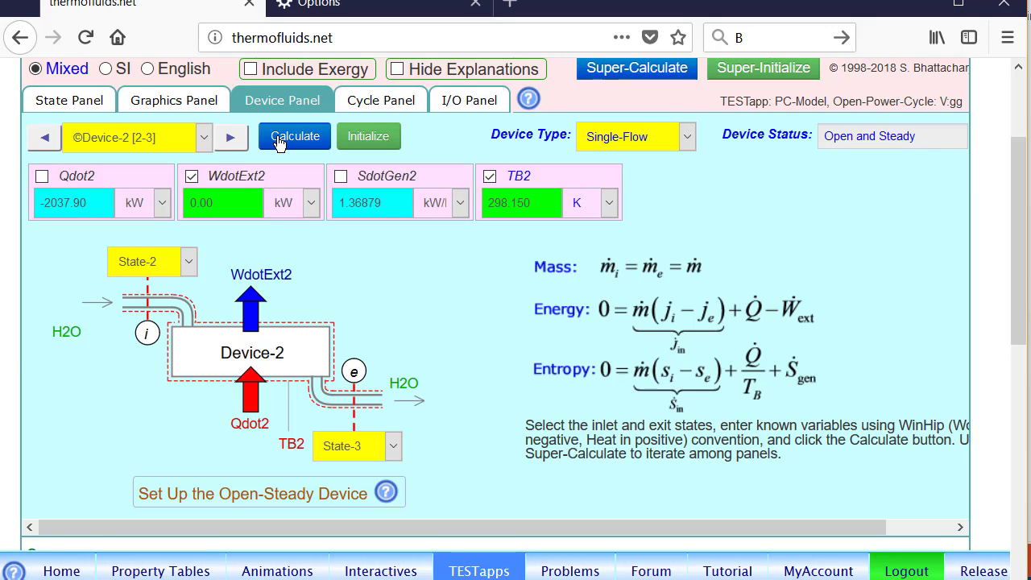
Step: Set up Device-3 with inlet State-3, exit State-4 and heat transfer Qdot3 of 0 kW, and calculate it
click(231, 139)
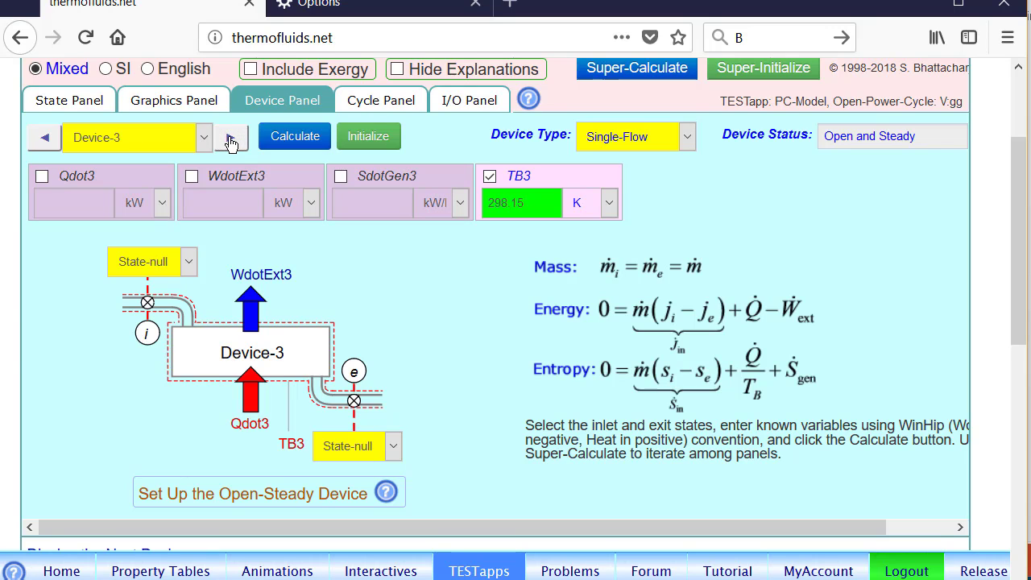
click(188, 261)
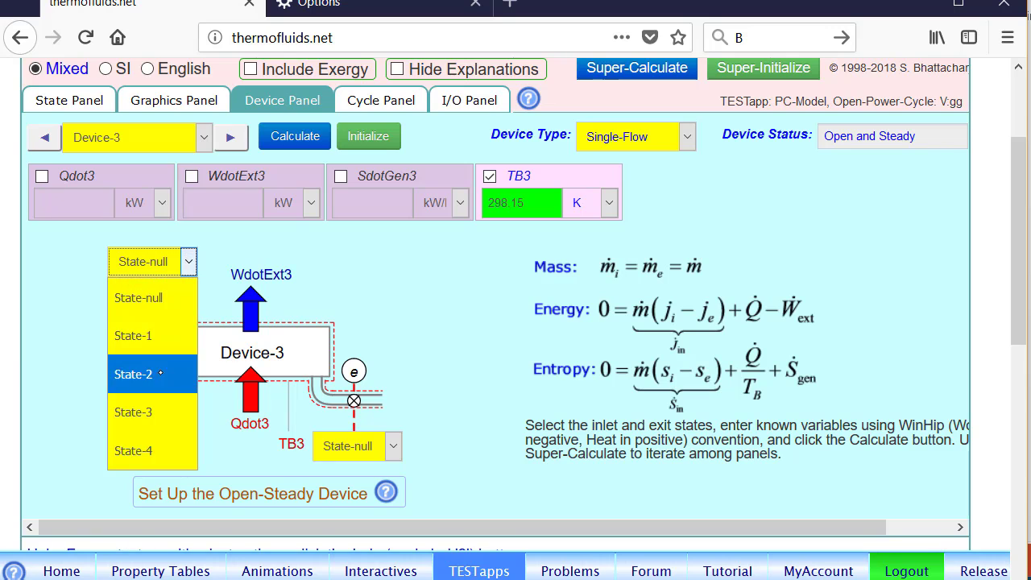
click(152, 411)
click(370, 446)
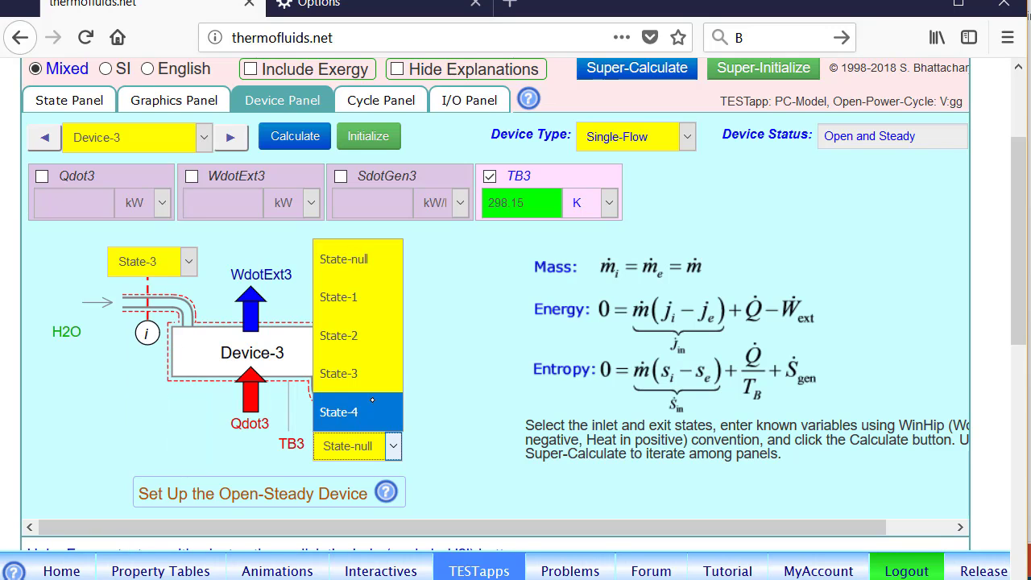
click(347, 405)
click(114, 179)
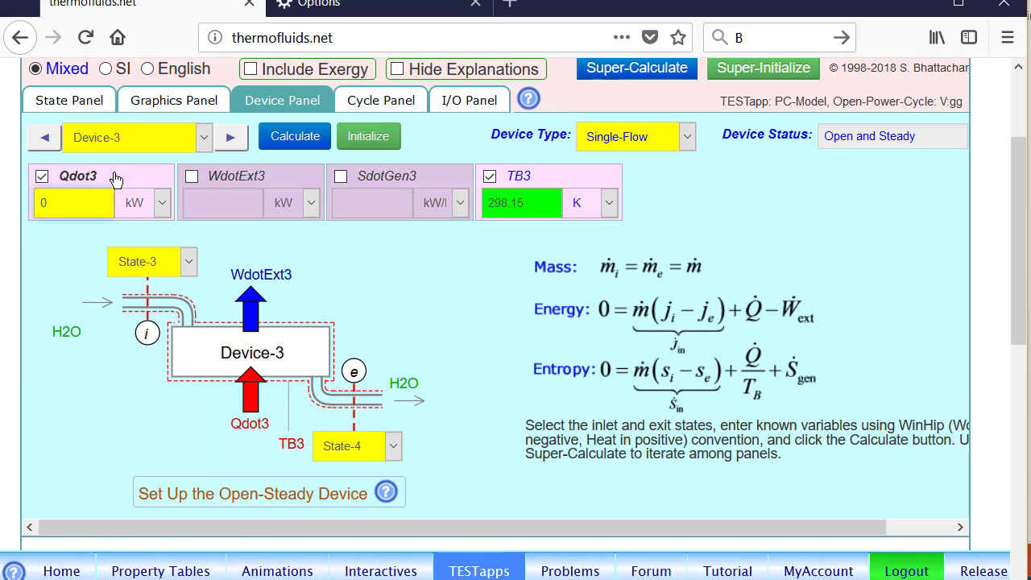
click(300, 137)
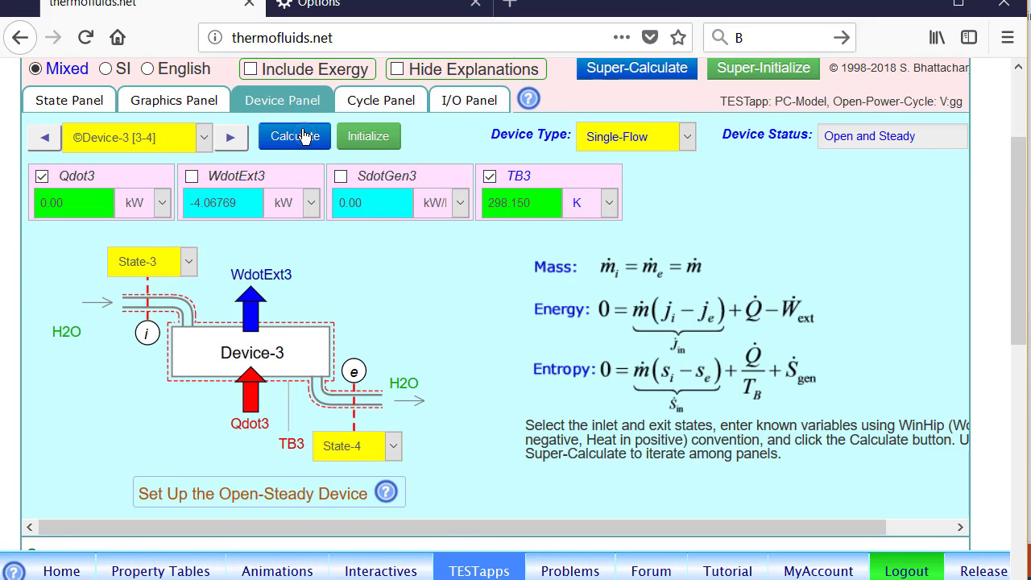
Step: Set up Device-4 with inlet State-4, exit State-1 and external work WdotExt4 of 0 kW, and calculate it
click(230, 139)
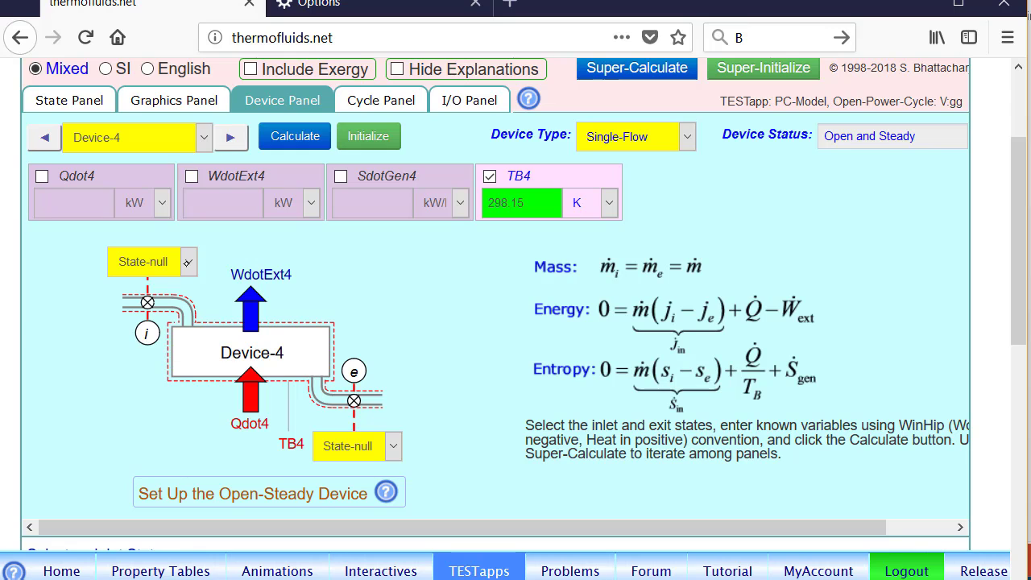
click(186, 262)
click(134, 450)
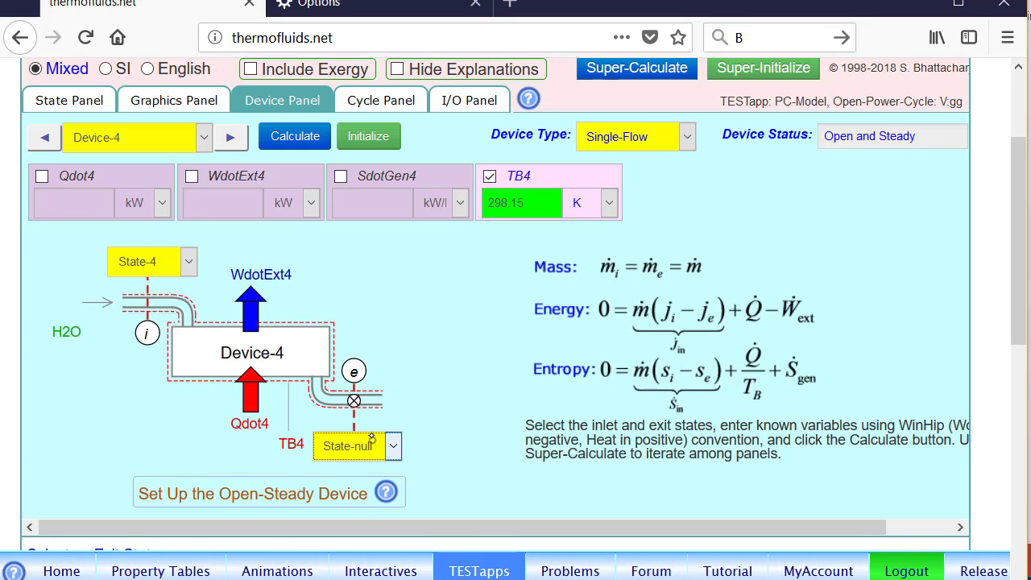
click(354, 446)
click(372, 296)
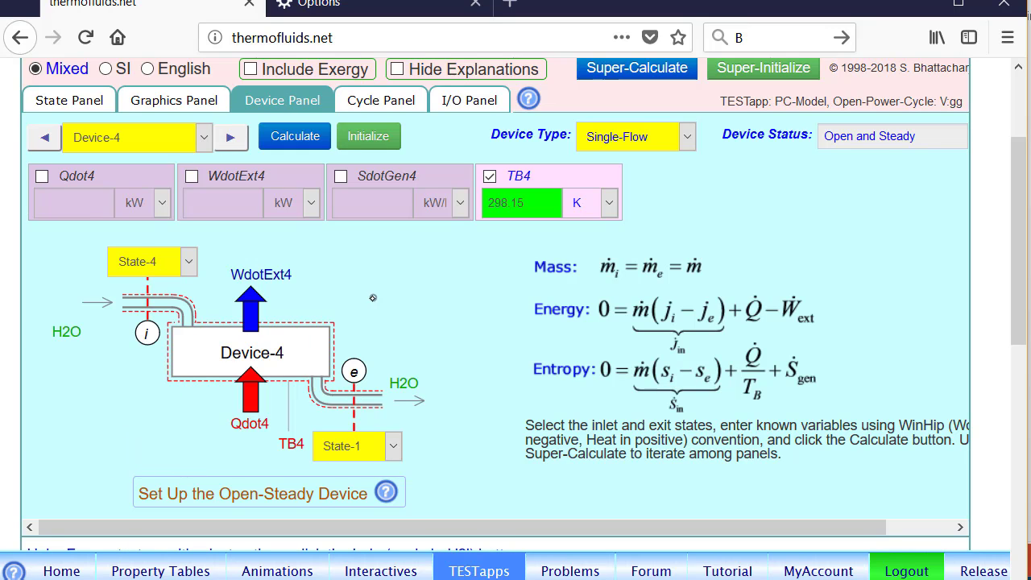
click(244, 187)
text(0)
click(300, 139)
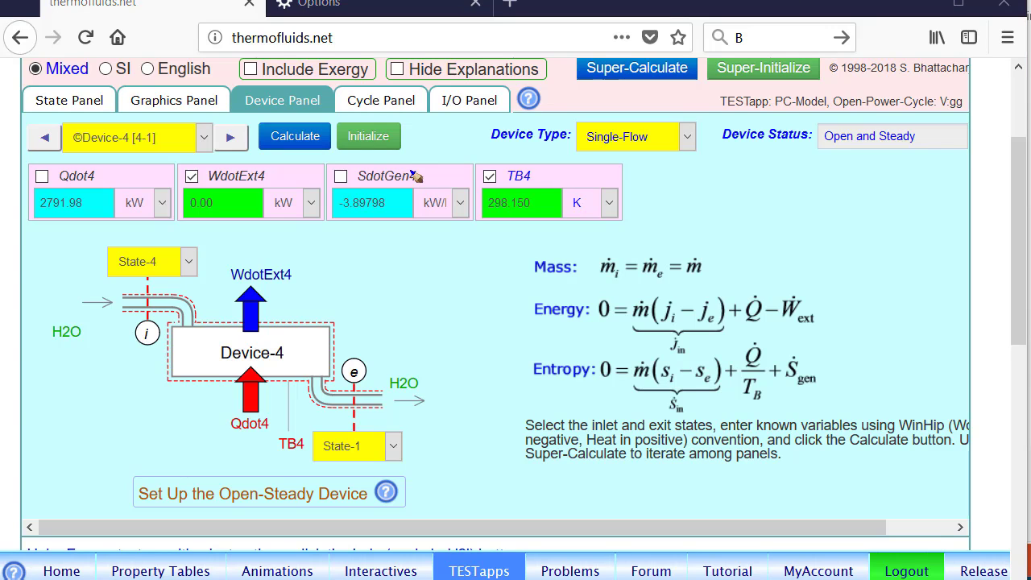
Step: Examine the entropy generation rate SdotGen4 and the boundary temperature TB4 of Device-4, circling both with temporary pen marks
mouse_move(403, 158)
mouse_down()
mouse_move(333, 183)
mouse_move(410, 206)
mouse_move(370, 158)
mouse_up()
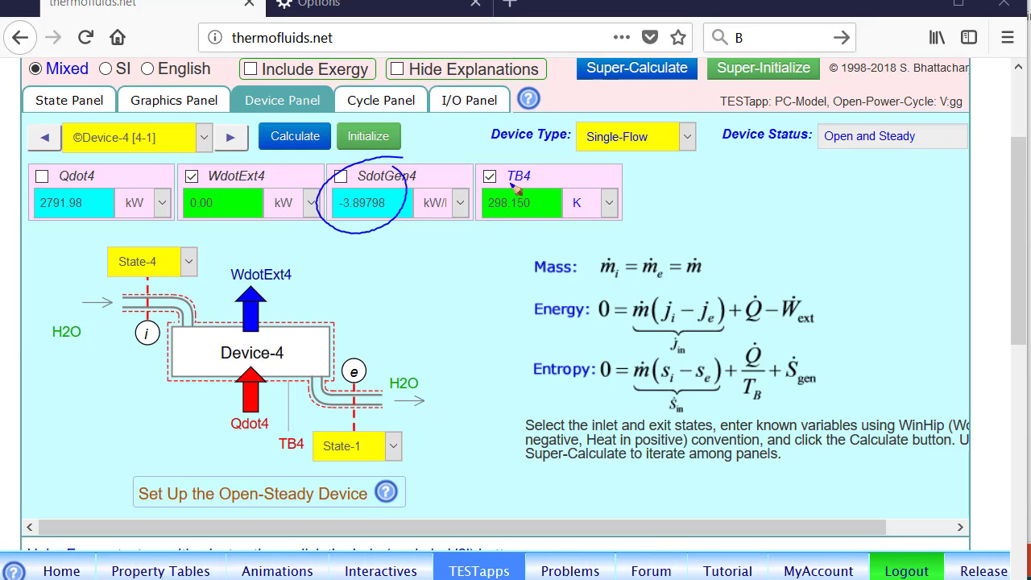
drag(515, 187, 529, 189)
drag(551, 170, 568, 208)
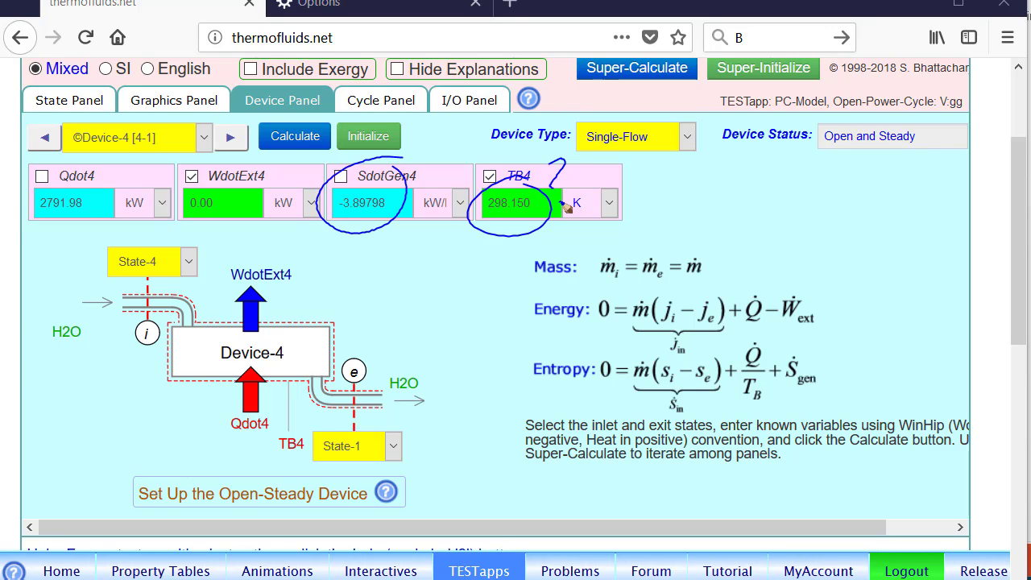
key(Escape)
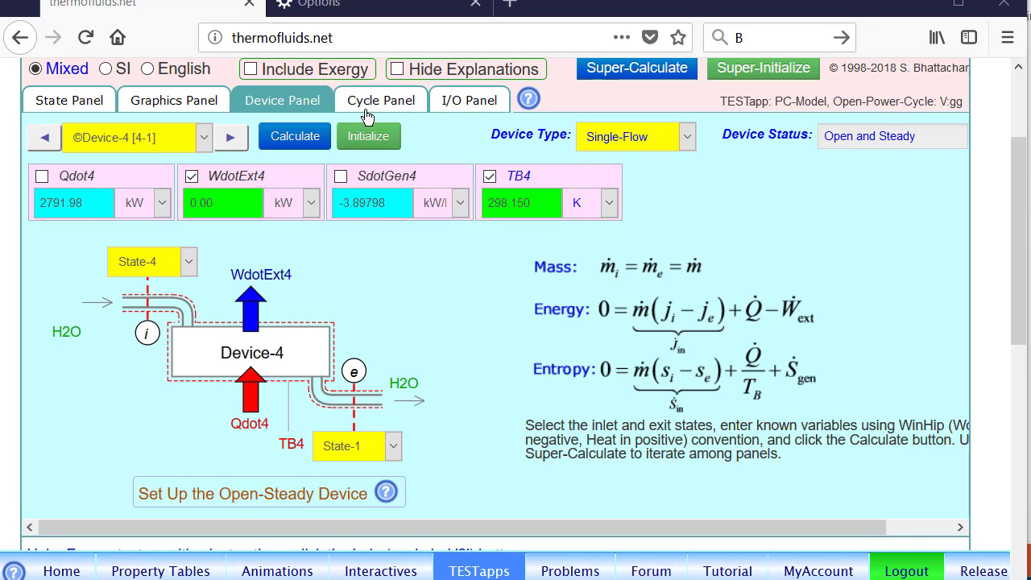
Step: Display the results of Cycle-1 and examine its cycle status and thermal efficiency etaTh1, circling both with temporary pen marks
click(398, 107)
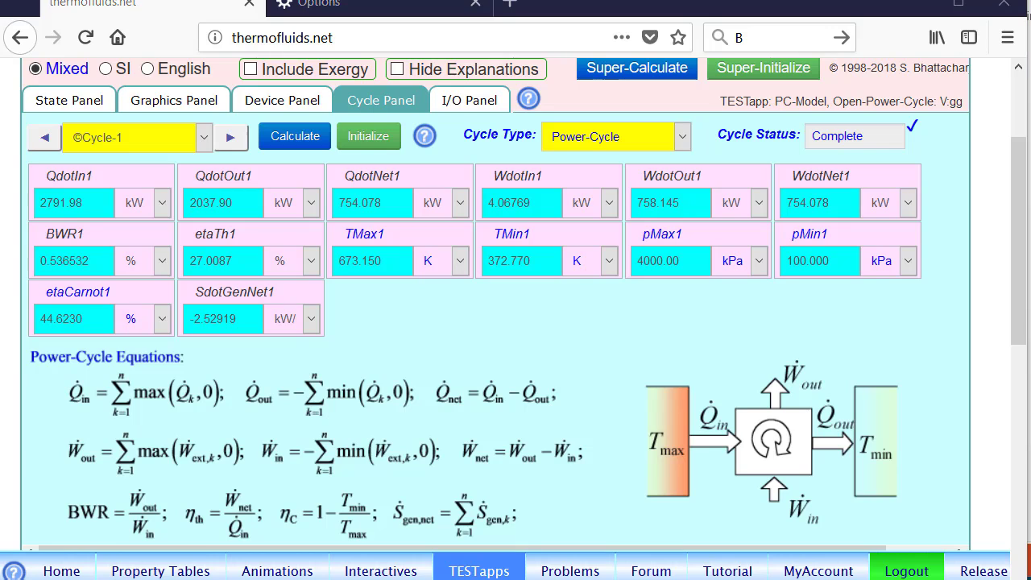
mouse_move(919, 121)
mouse_down()
mouse_move(842, 99)
mouse_move(825, 167)
mouse_move(931, 118)
mouse_up()
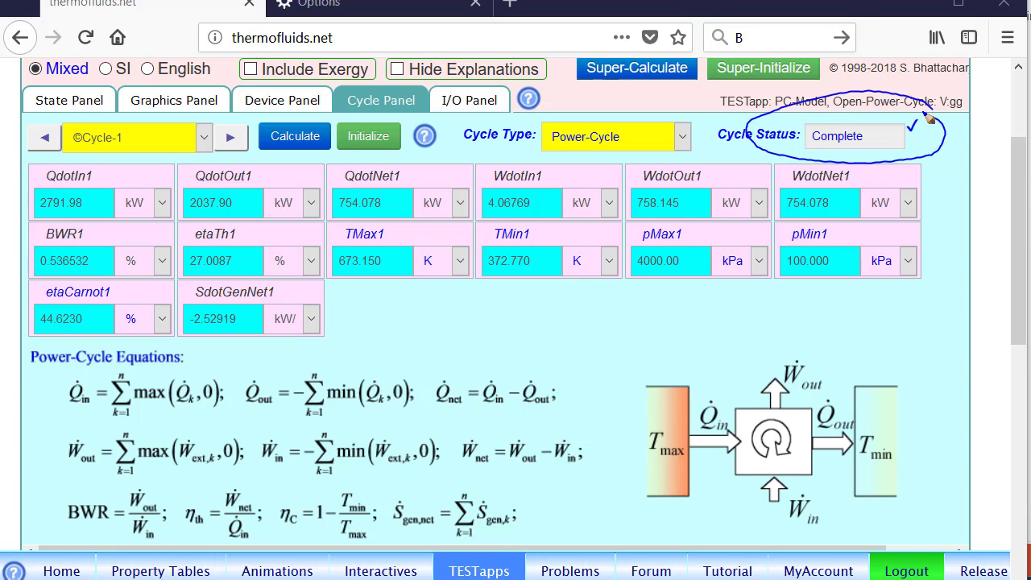
mouse_move(247, 226)
mouse_down()
mouse_move(166, 270)
mouse_move(252, 232)
mouse_up()
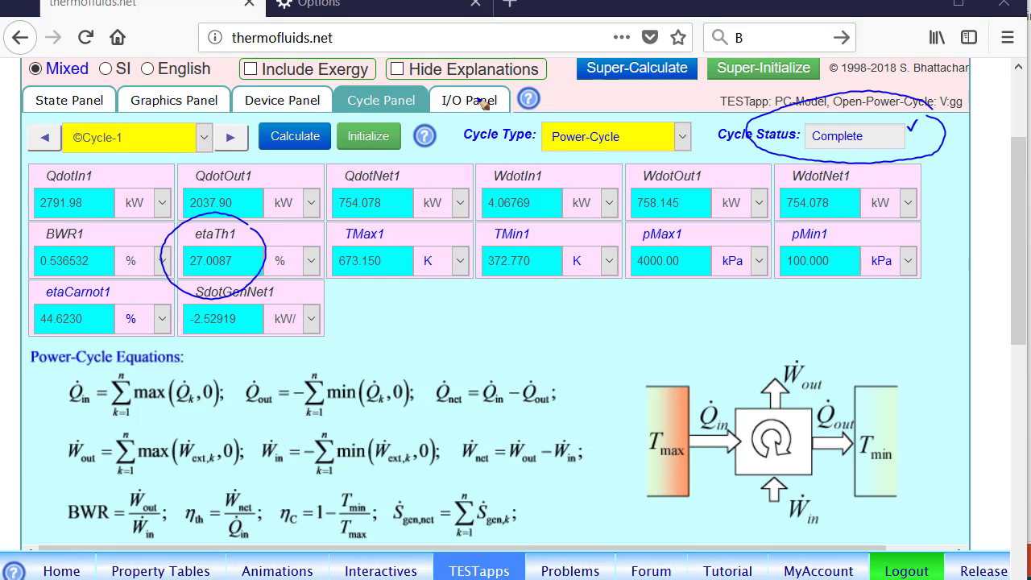
key(Escape)
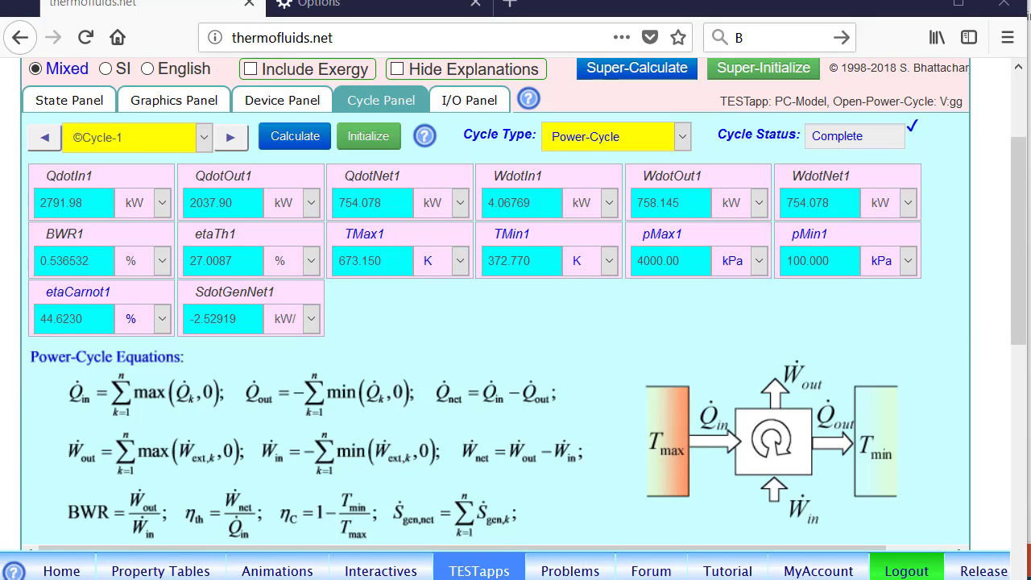
mouse_move(315, 0)
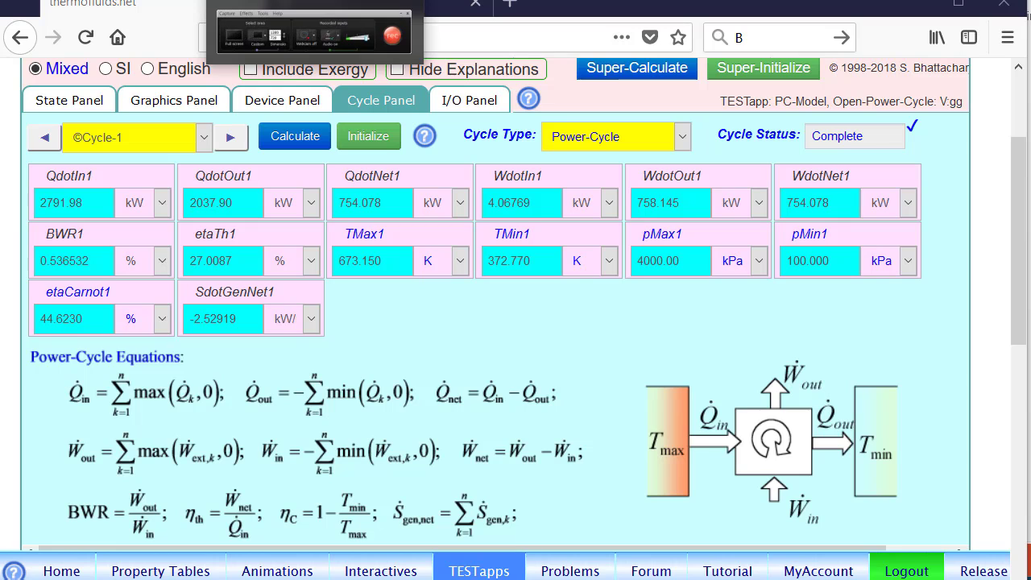